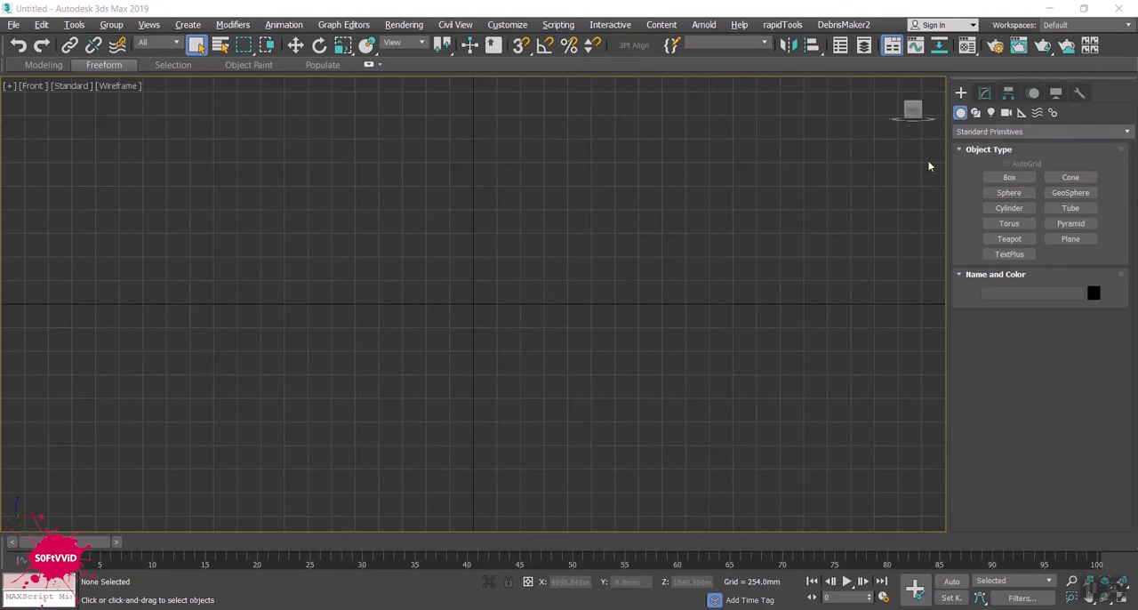
- Create a sphere with a radius of about 511 mm in the Front view and display it shaded
click(1039, 130)
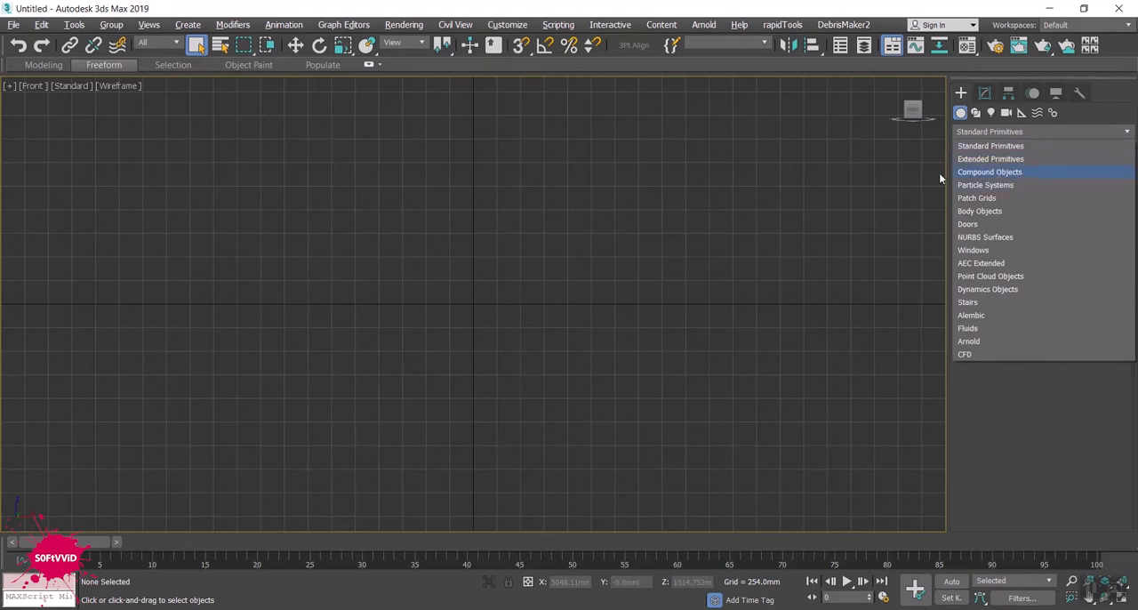
middle_drag(549, 248, 539, 254)
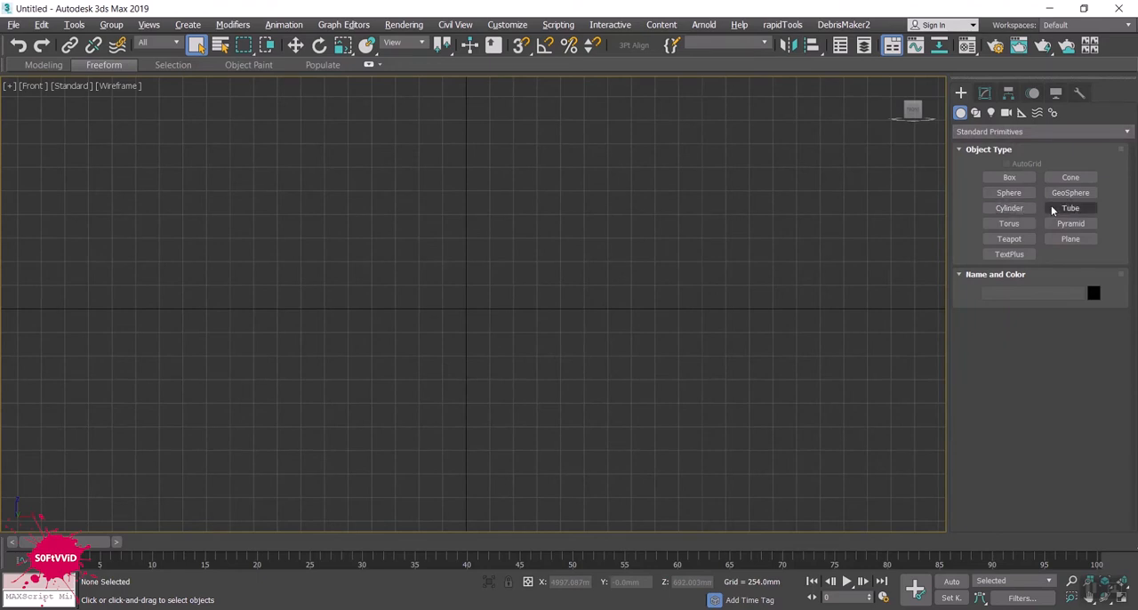
click(1013, 193)
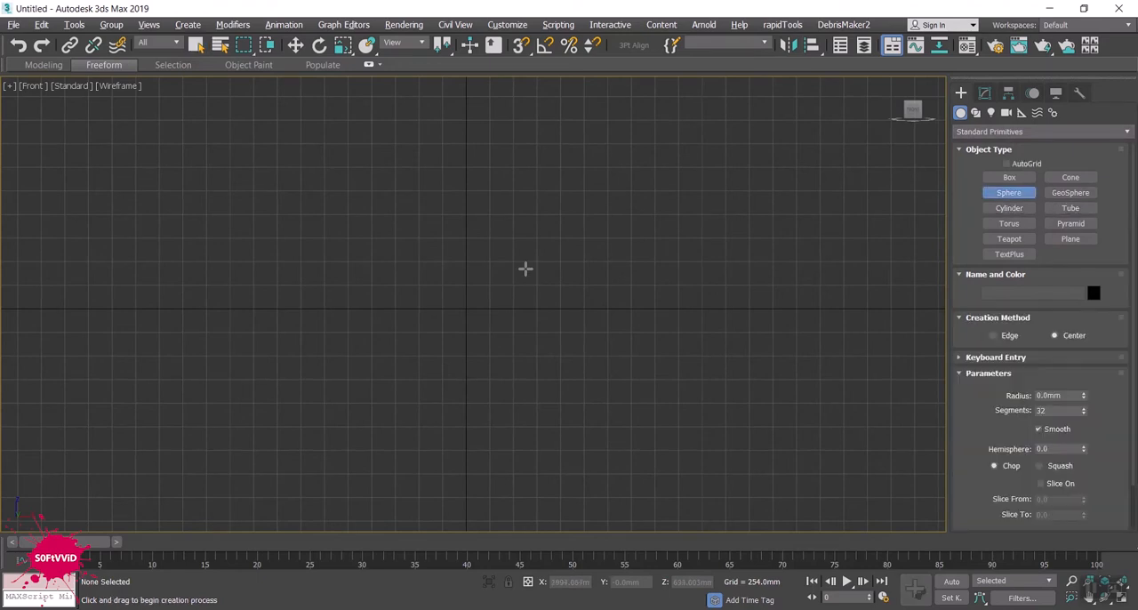
drag(362, 321, 370, 274)
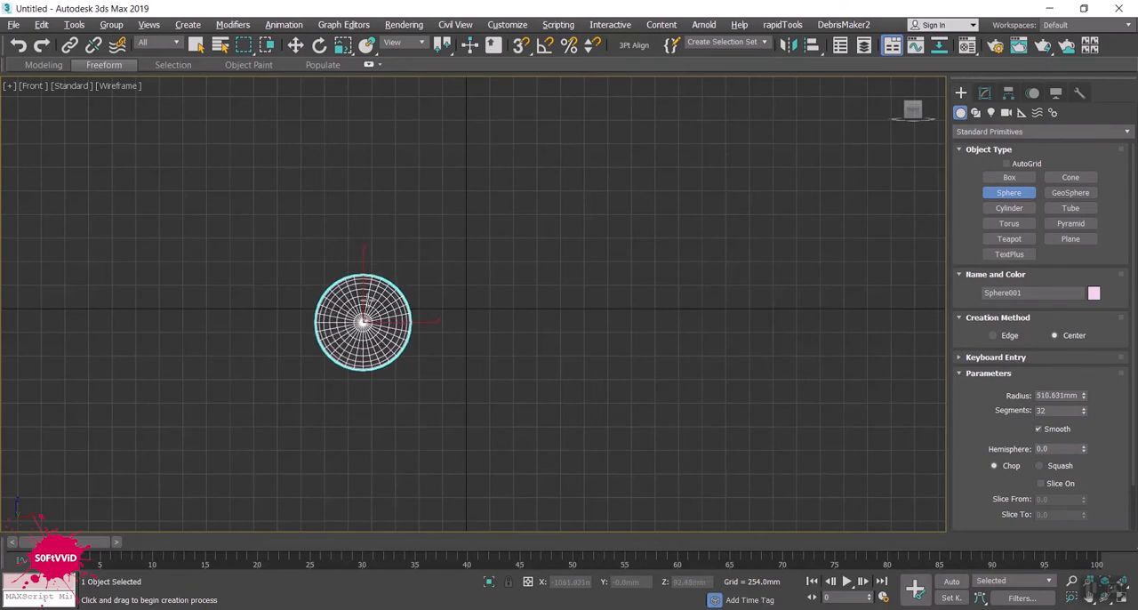
key(F3)
scroll(362, 322, up, 7)
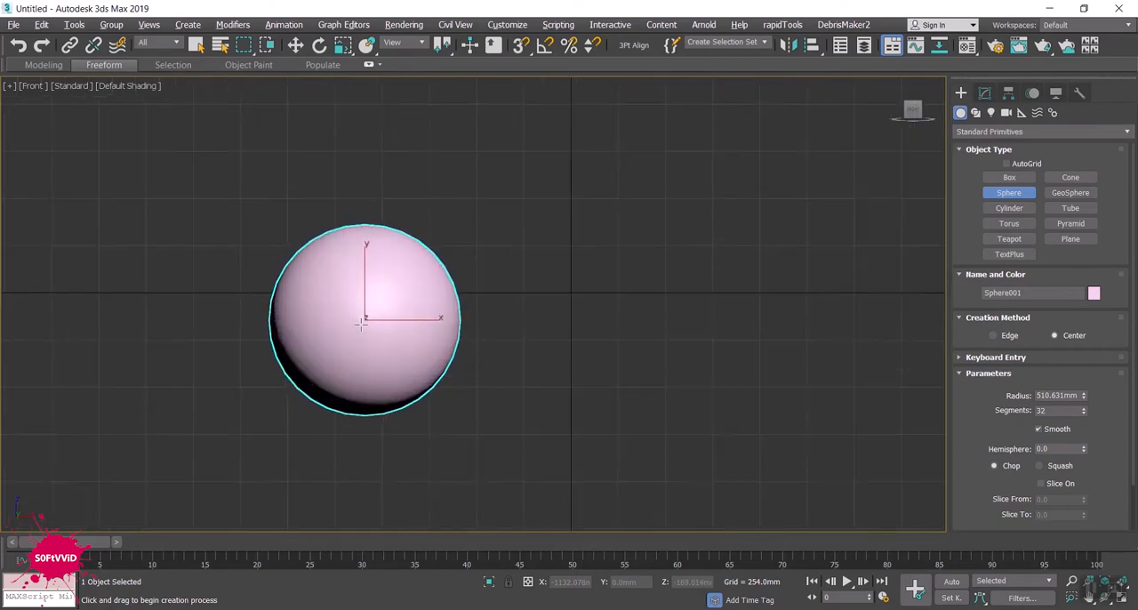
key(w)
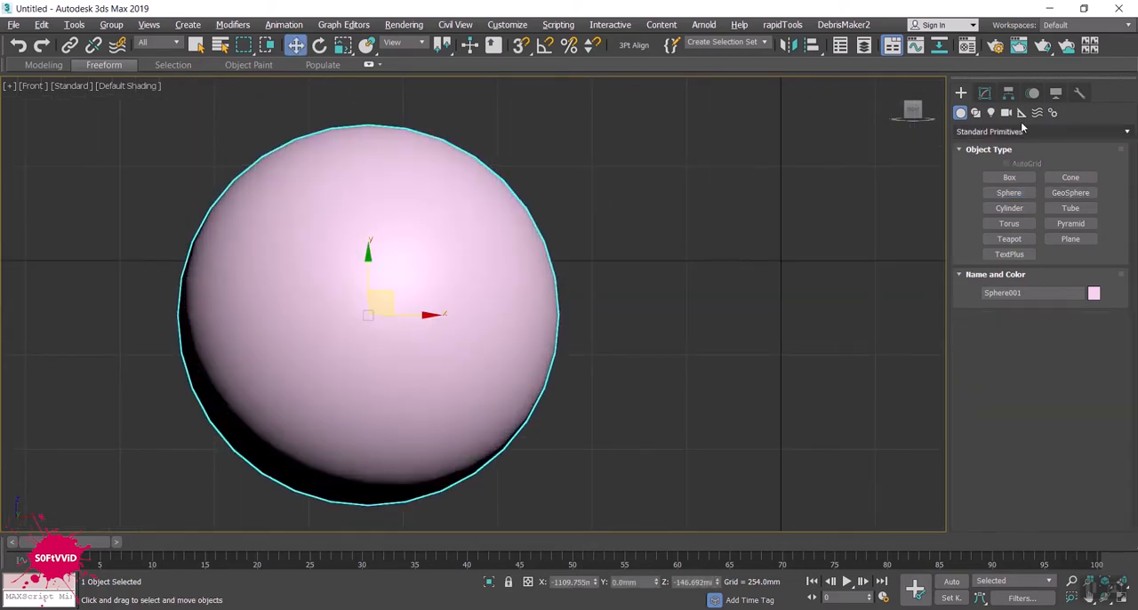
- Set the sphere's segments to 30 and its radius to 300 mm, with edged faces displayed
click(984, 92)
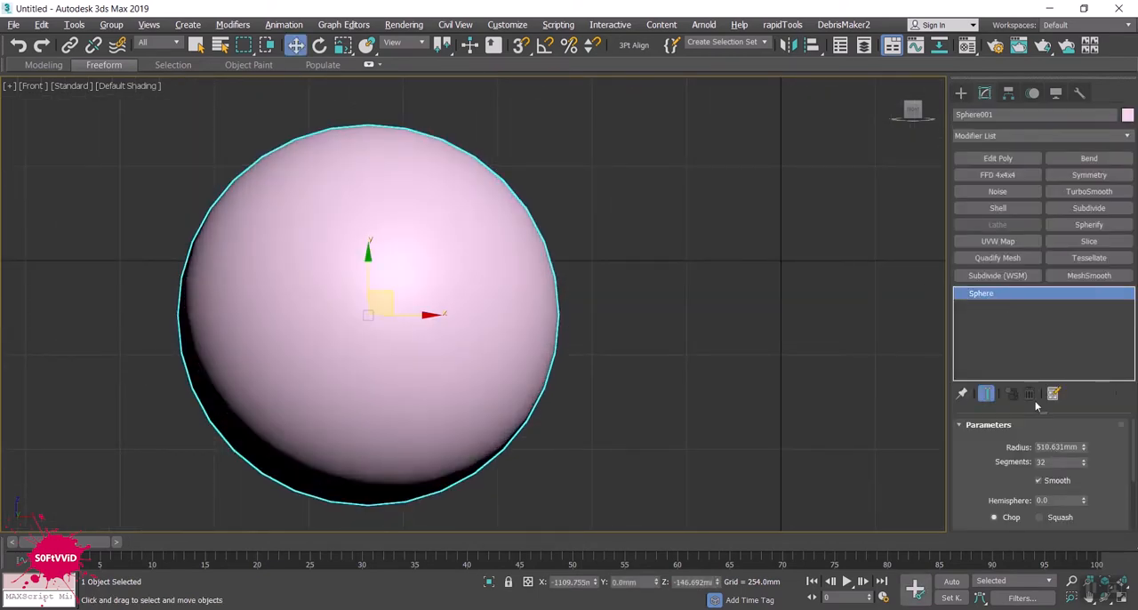
double_click(1054, 462)
text(3)
double_click(1059, 448)
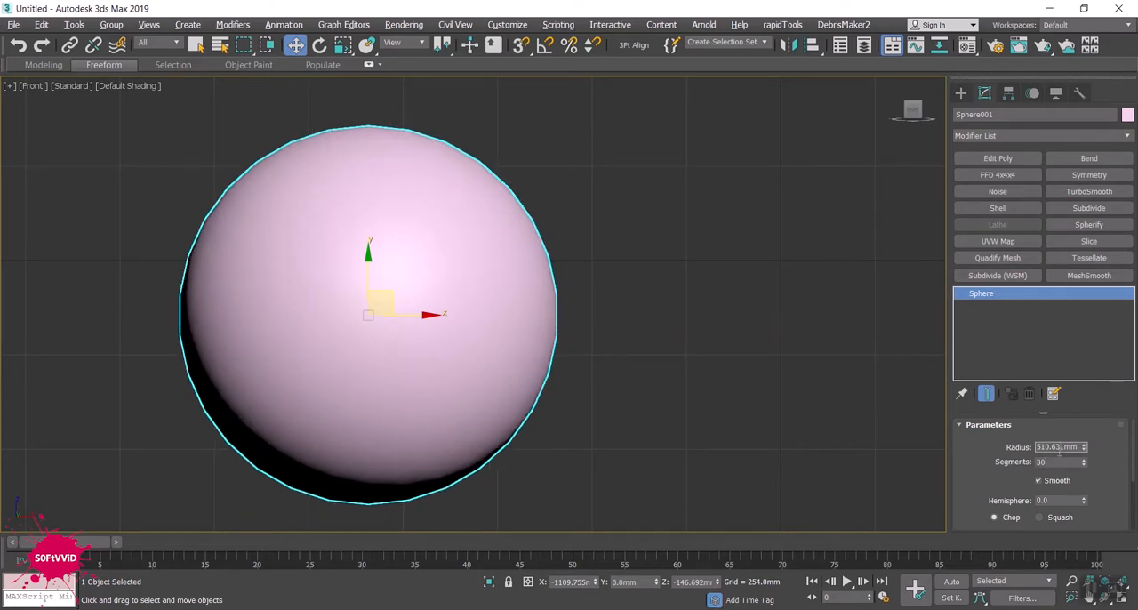
middle_drag(774, 424, 760, 434)
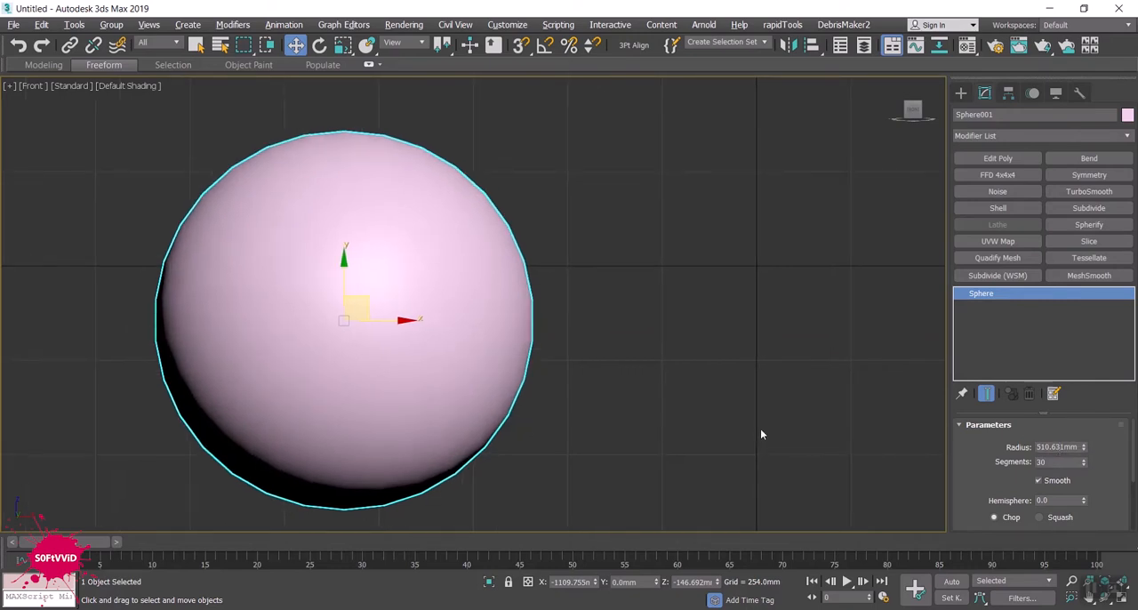
key(F4)
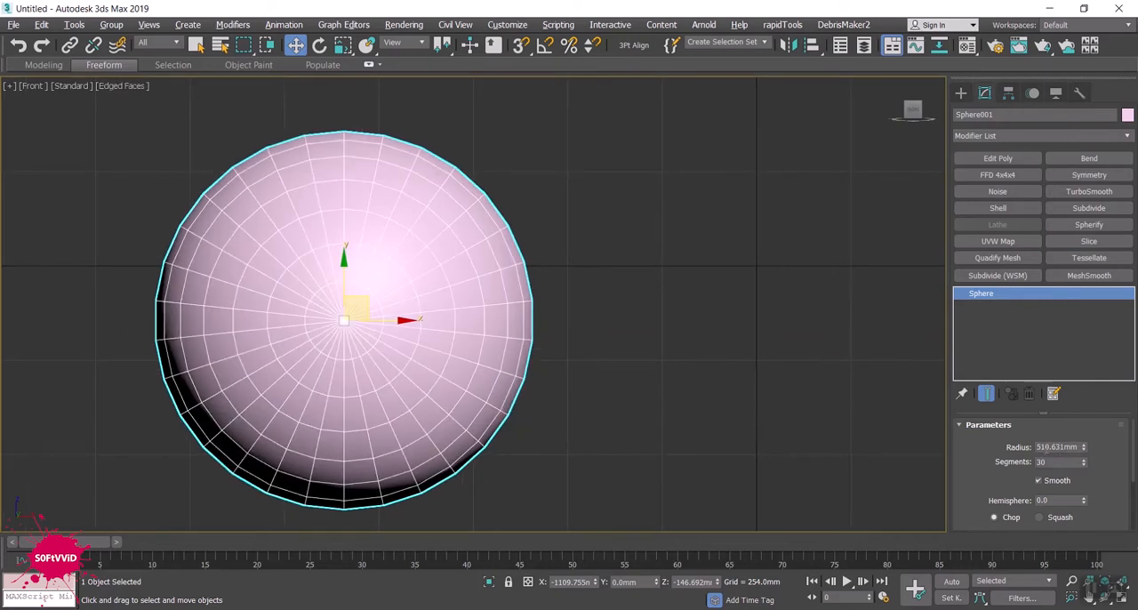
double_click(1057, 448)
text(300)
key(Tab)
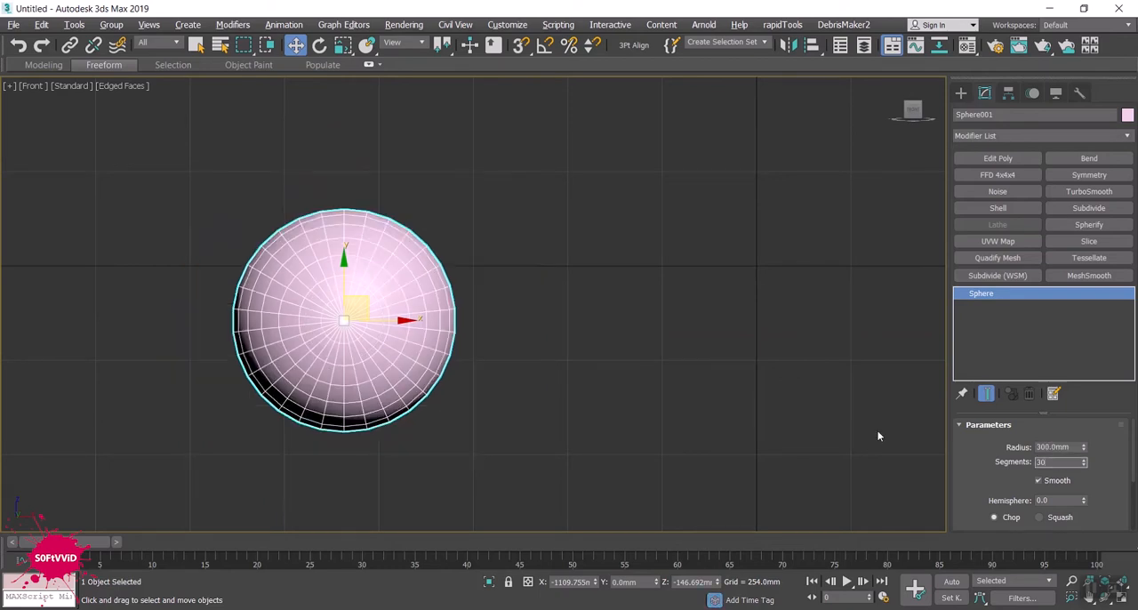
- Frame the sphere in the Top view, shaded with edged faces and with the grid hidden
alt+middle_drag(572, 336, 586, 259)
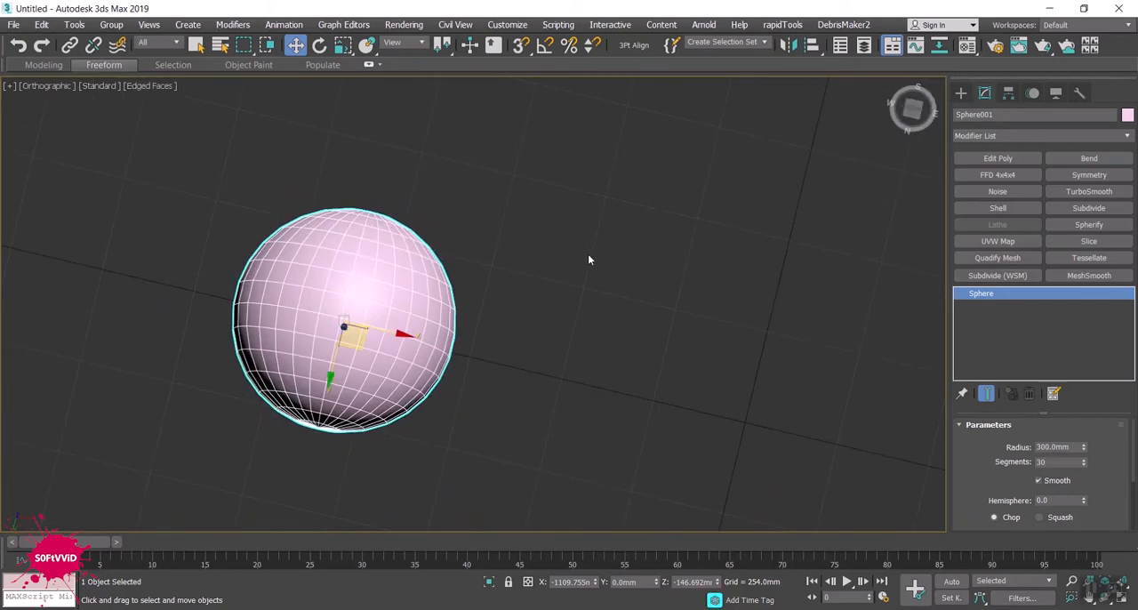
key(t)
key(z)
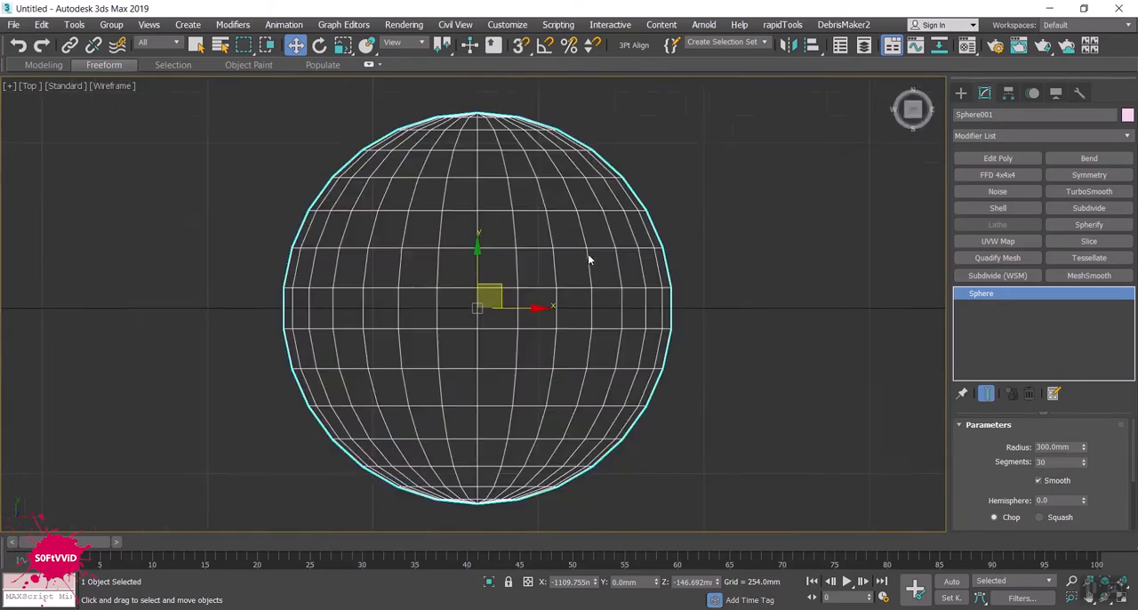
mouse_move(635, 290)
middle_down()
mouse_move(655, 285)
mouse_move(563, 284)
middle_up()
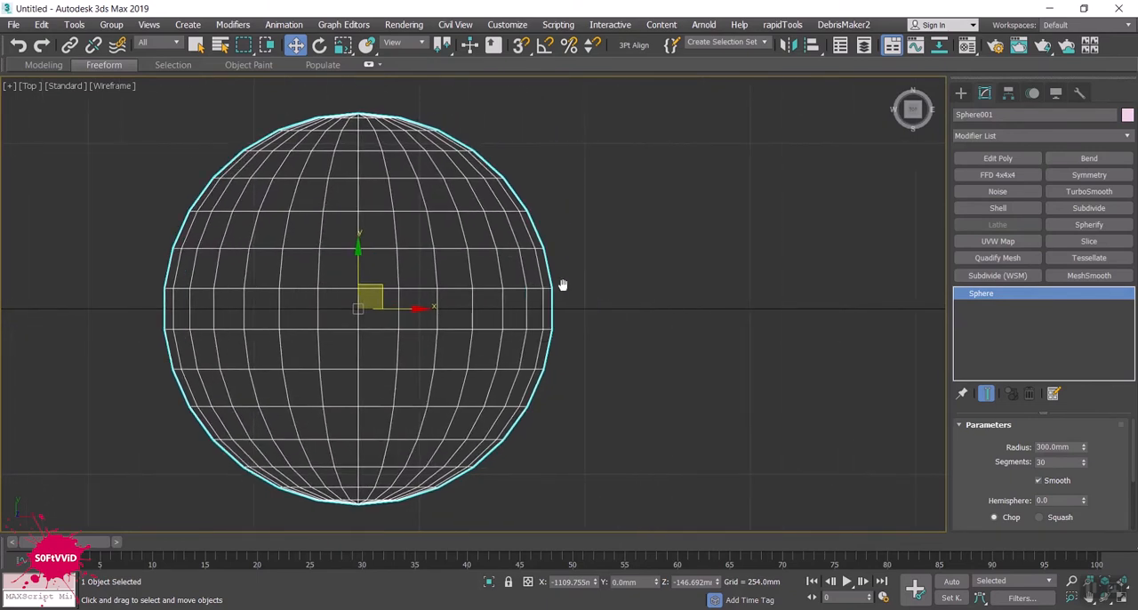
key(F3)
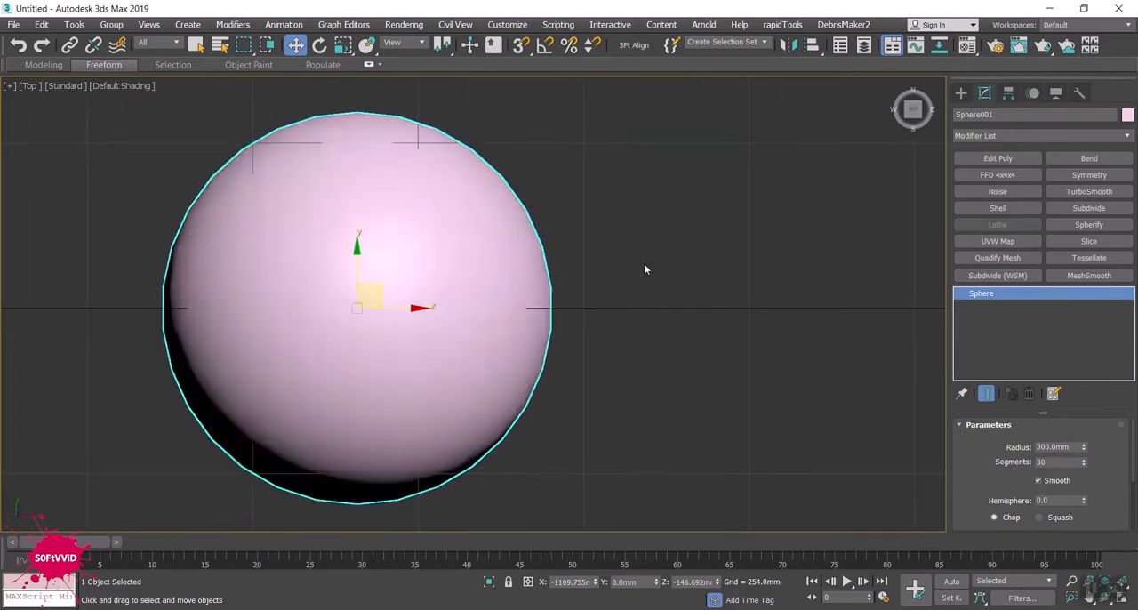
key(g)
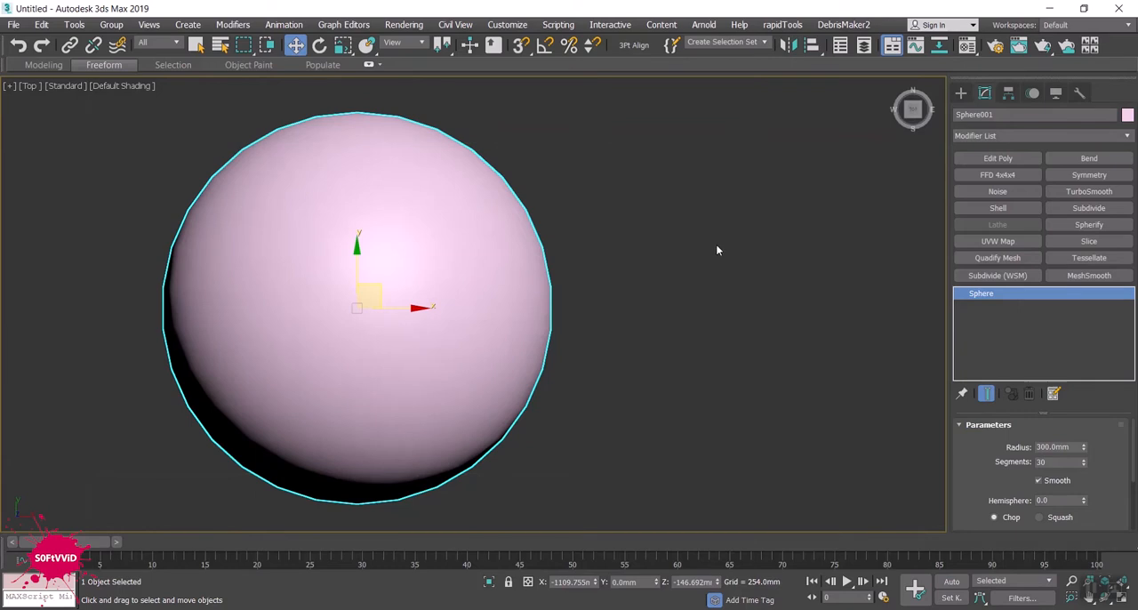
key(F4)
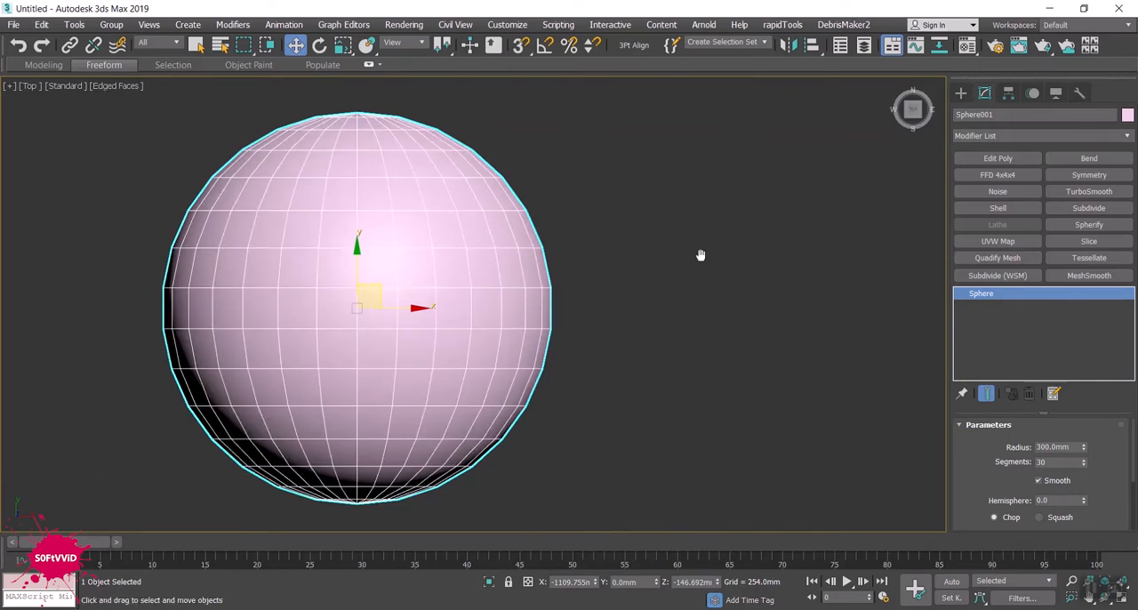
- Set the first material slot's ambient colour to a dark red, RGB 68, 25, 25
scroll(648, 251, down, 5)
middle_drag(589, 259, 529, 283)
key(m)
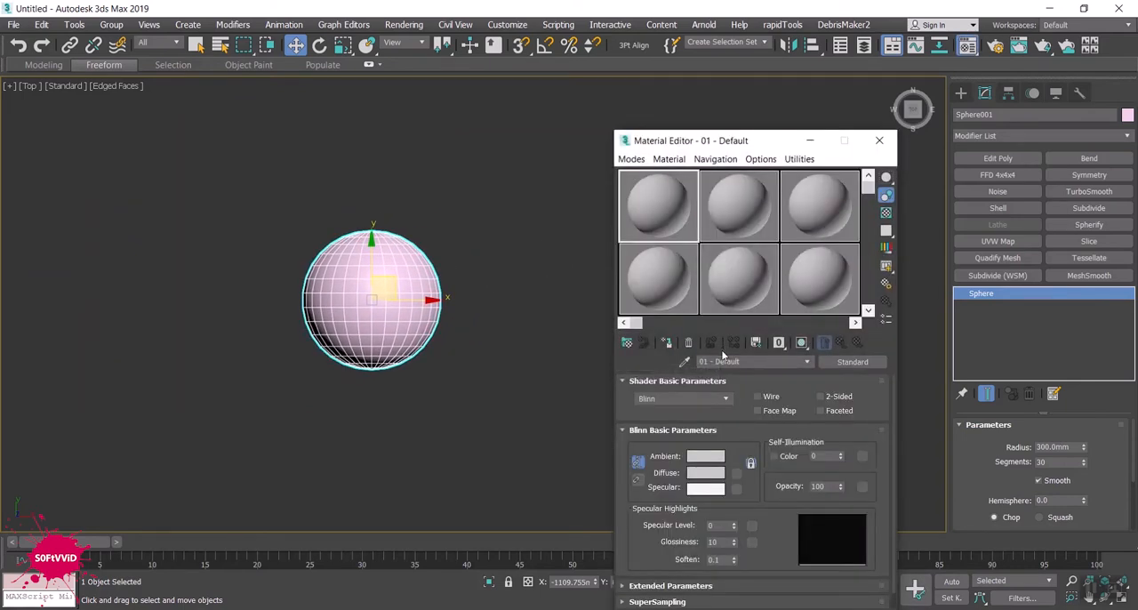
click(699, 458)
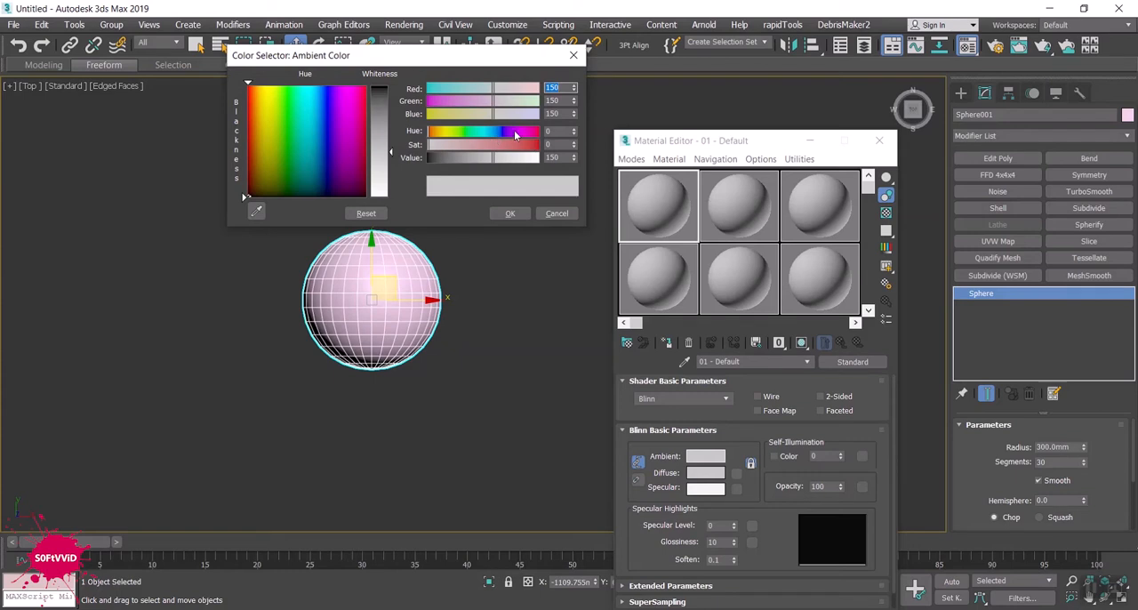
drag(487, 151, 456, 156)
click(439, 159)
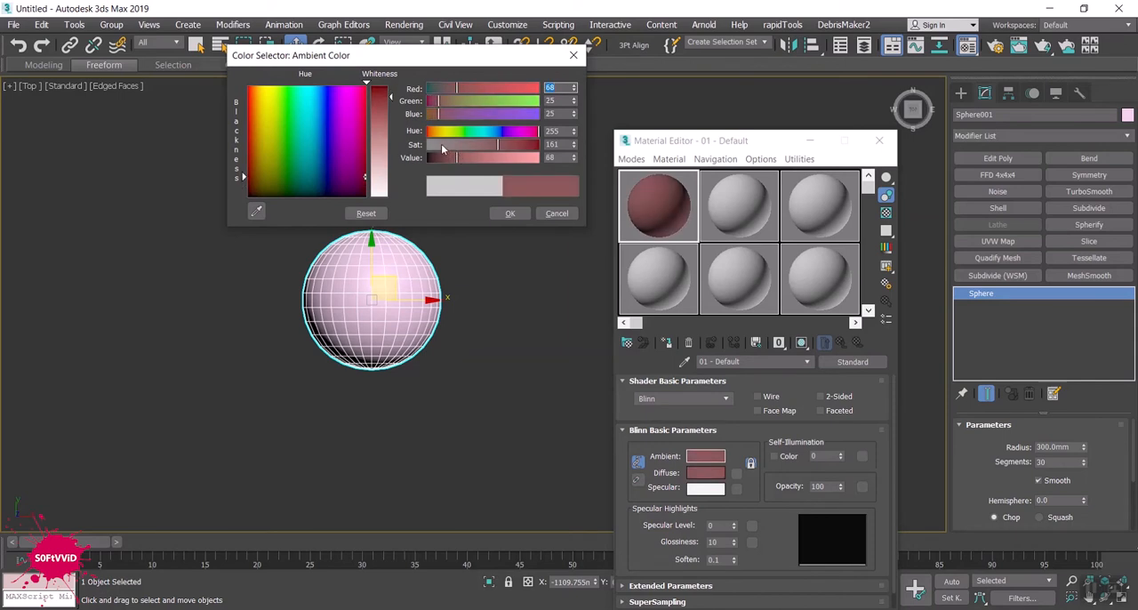
click(509, 213)
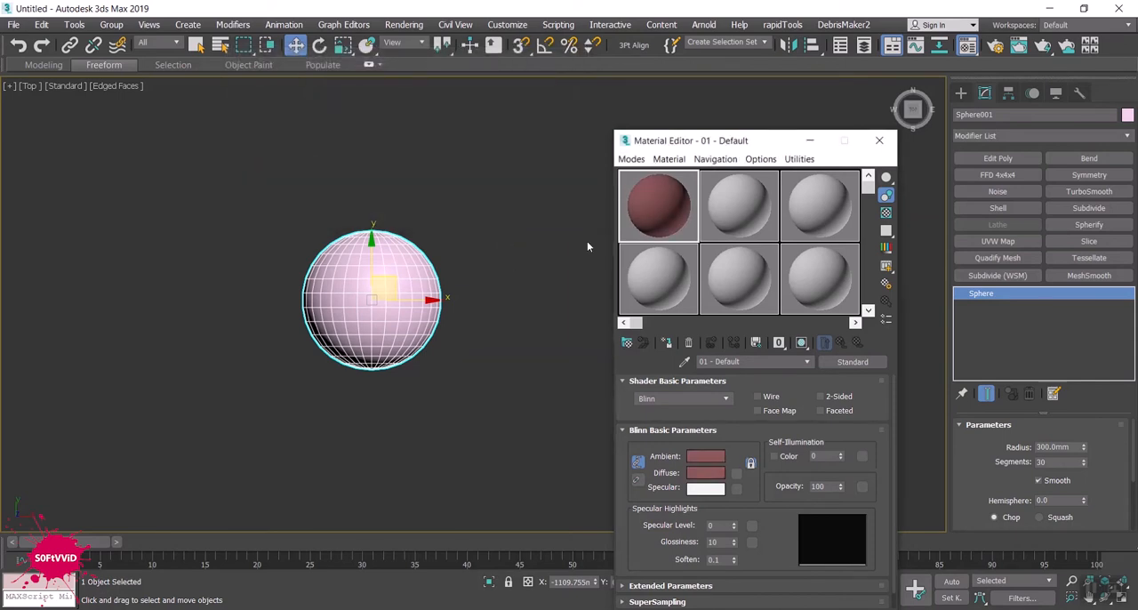
- Assign the red material to the sphere and clone it as one Copy about 947 mm away in negative X
click(666, 342)
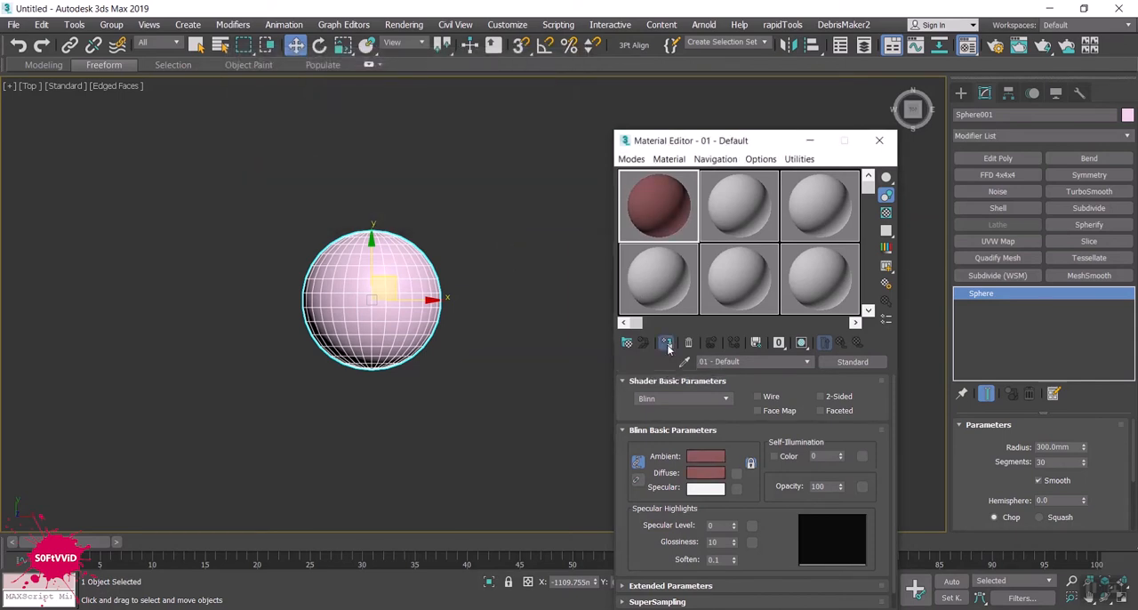
click(878, 140)
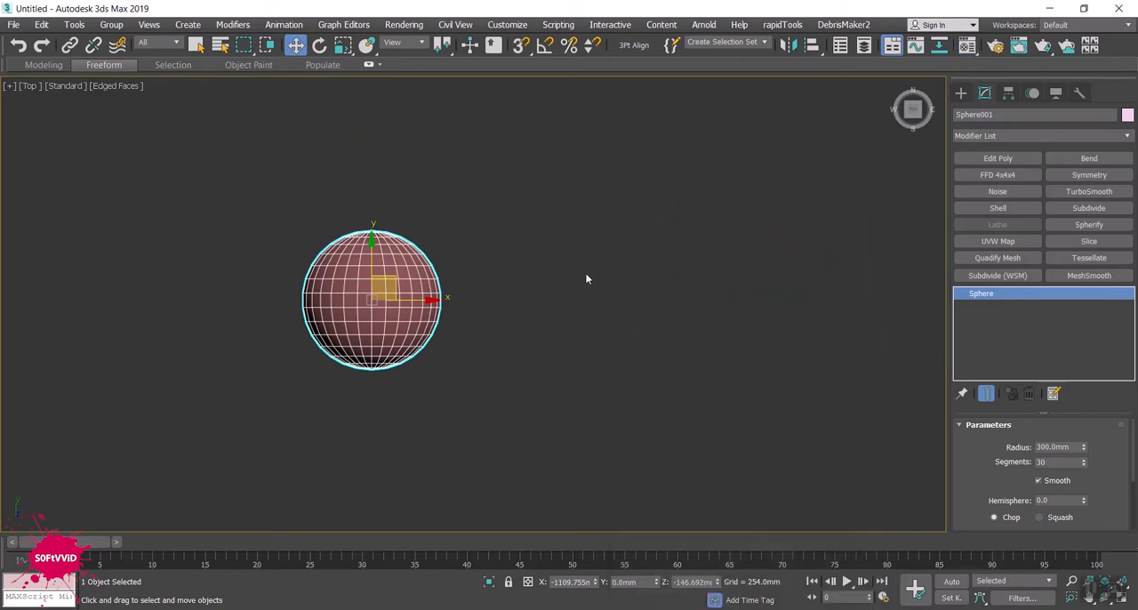
shift+drag(432, 300, 205, 302)
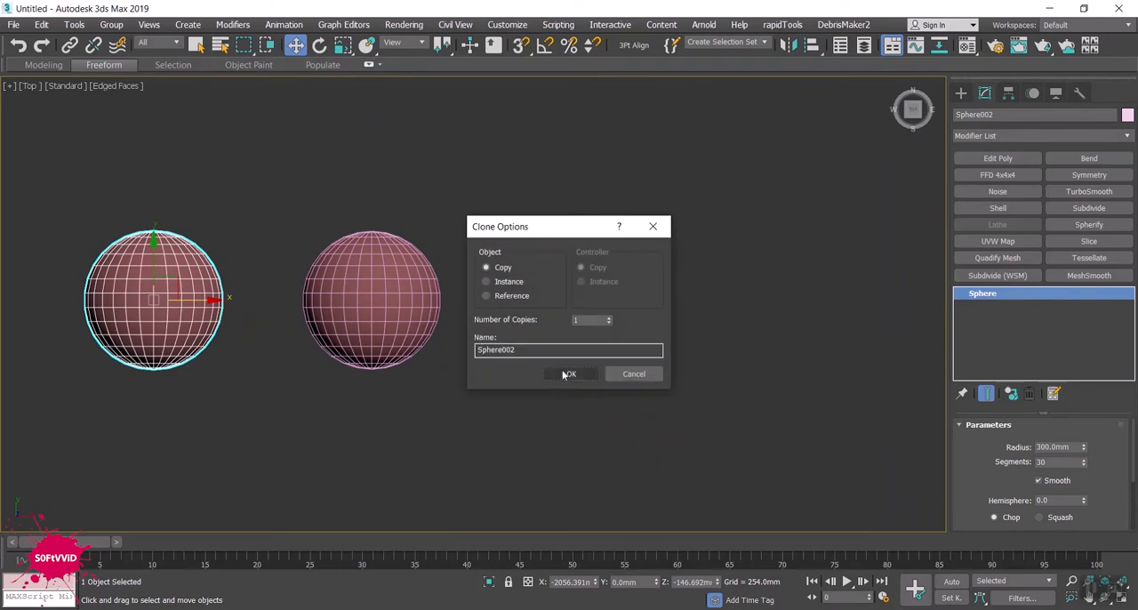
click(575, 377)
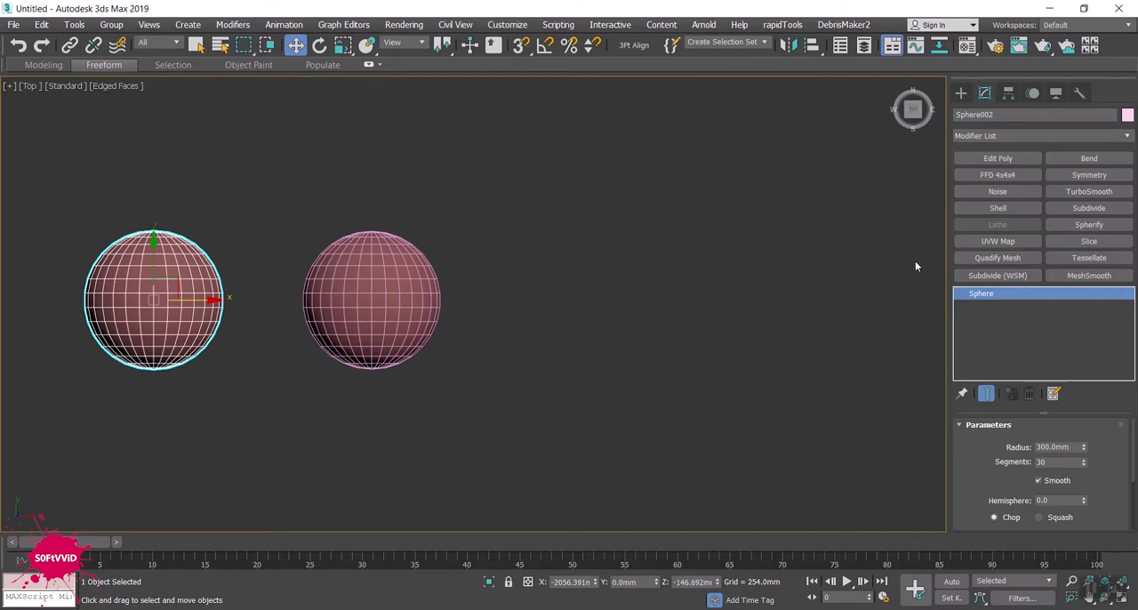
- Draw a six-point star spline beside the original sphere, with radii of about 123 mm and 50 mm
click(961, 93)
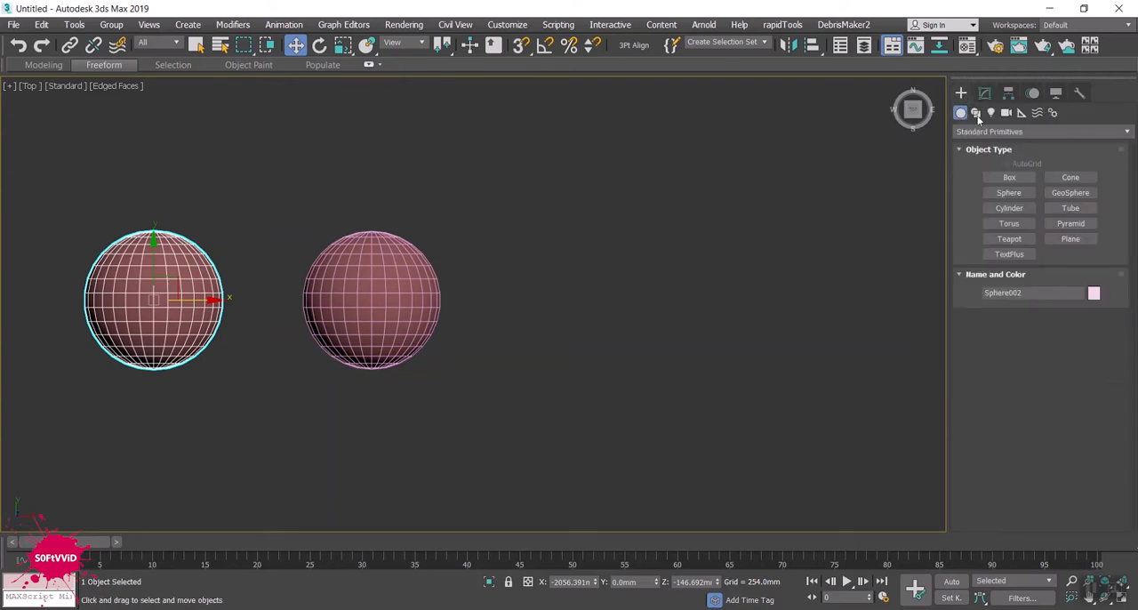
click(976, 114)
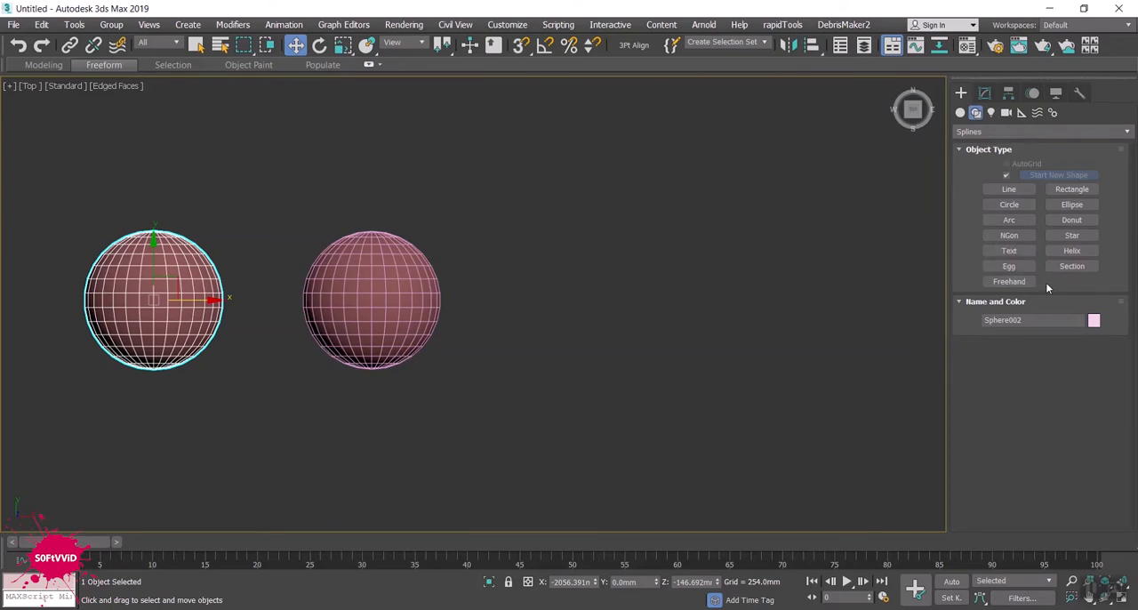
click(1070, 236)
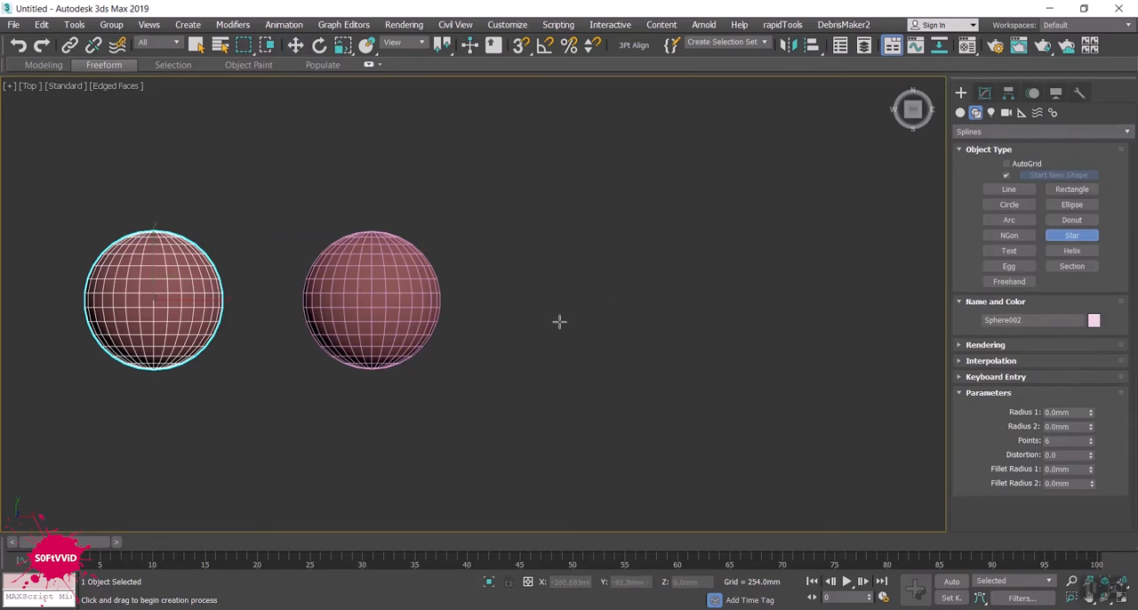
scroll(542, 320, up, 5)
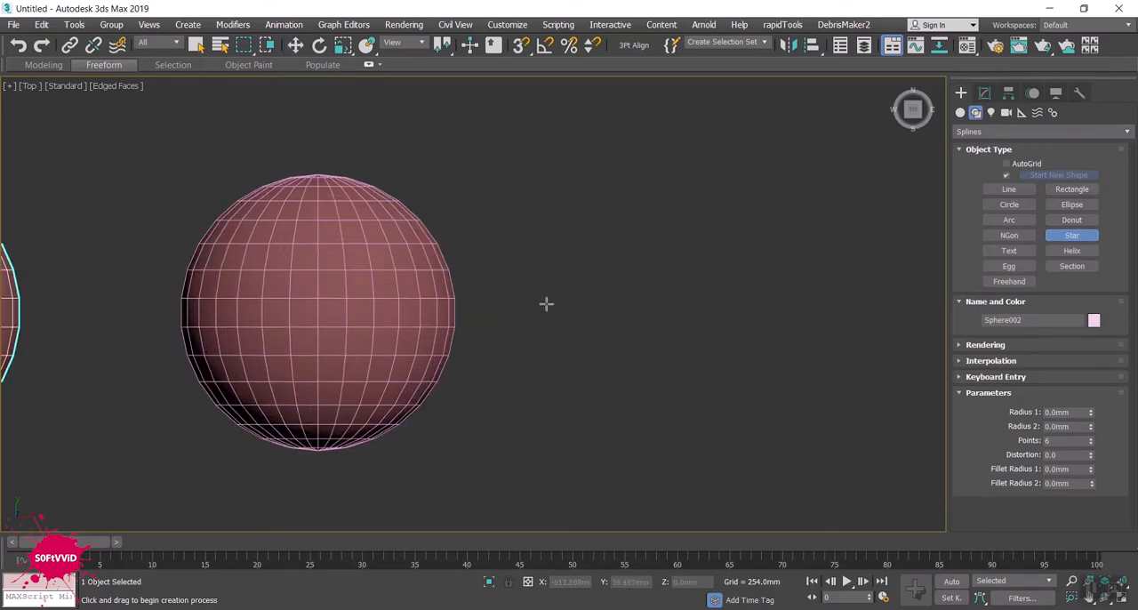
drag(544, 312, 546, 256)
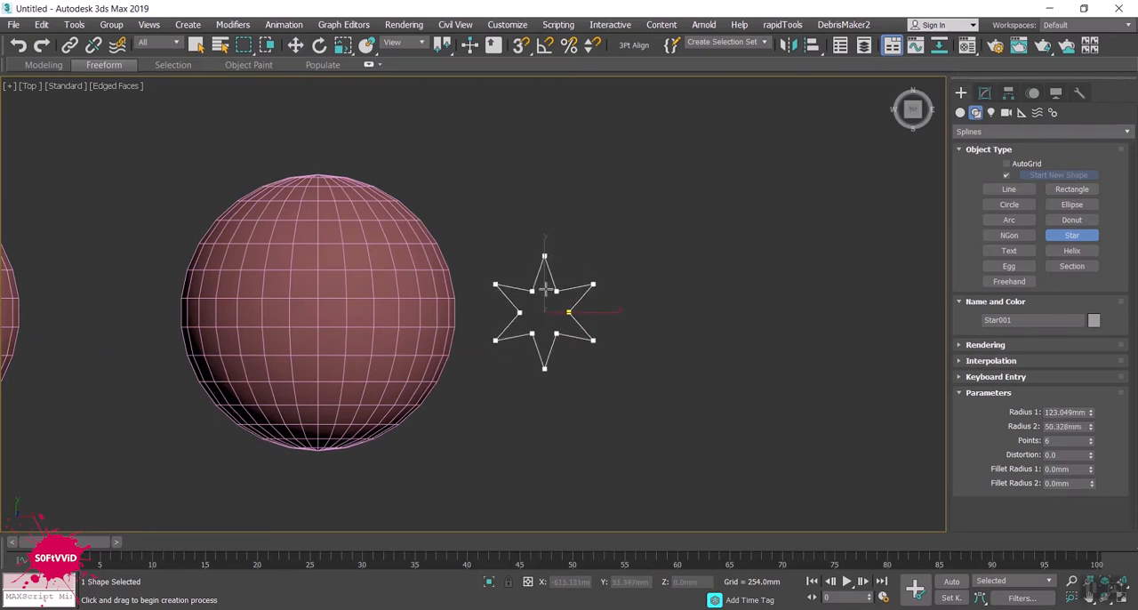
click(545, 288)
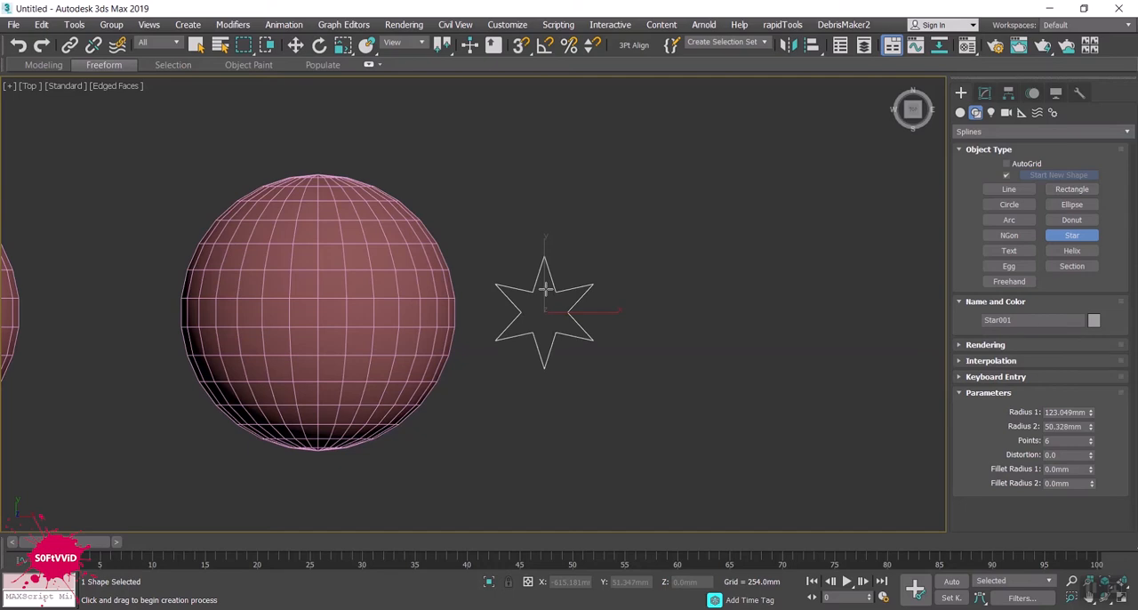
key(w)
- Set the star to 8 points, distortion -0.07, Fillet Radius 1 to 3.556 mm and Fillet Radius 2 to 44.704 mm
click(984, 93)
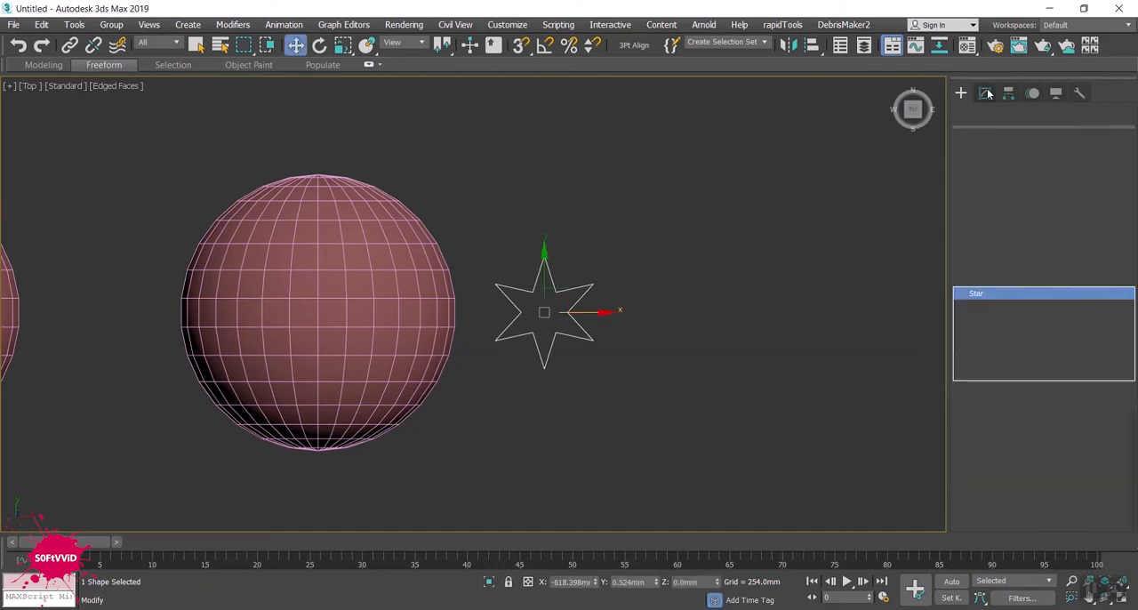
scroll(1073, 442, down, 1)
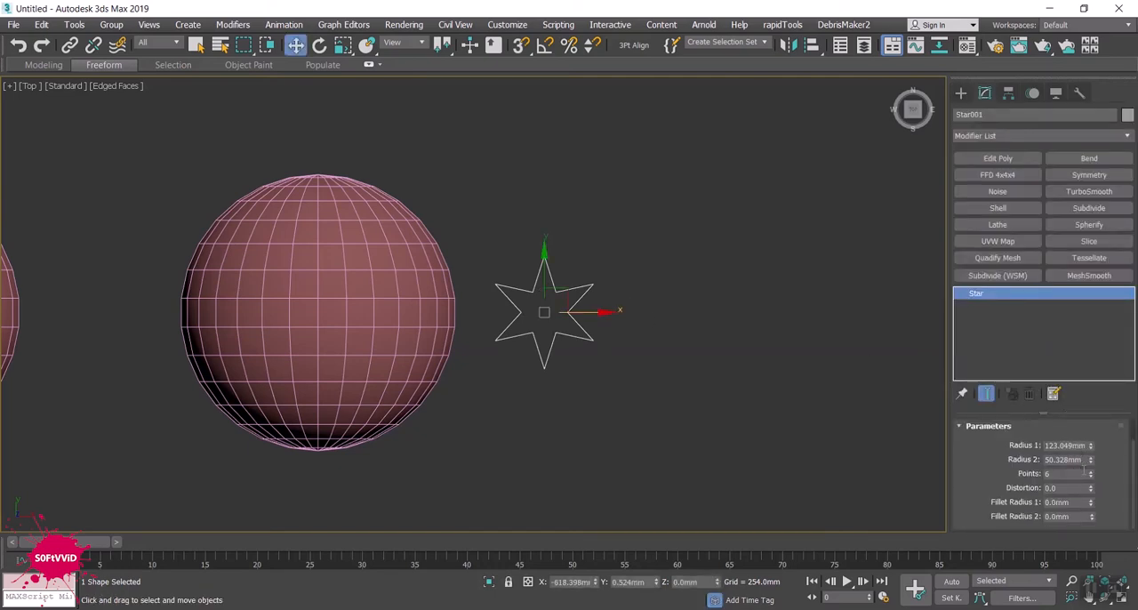
click(1091, 472)
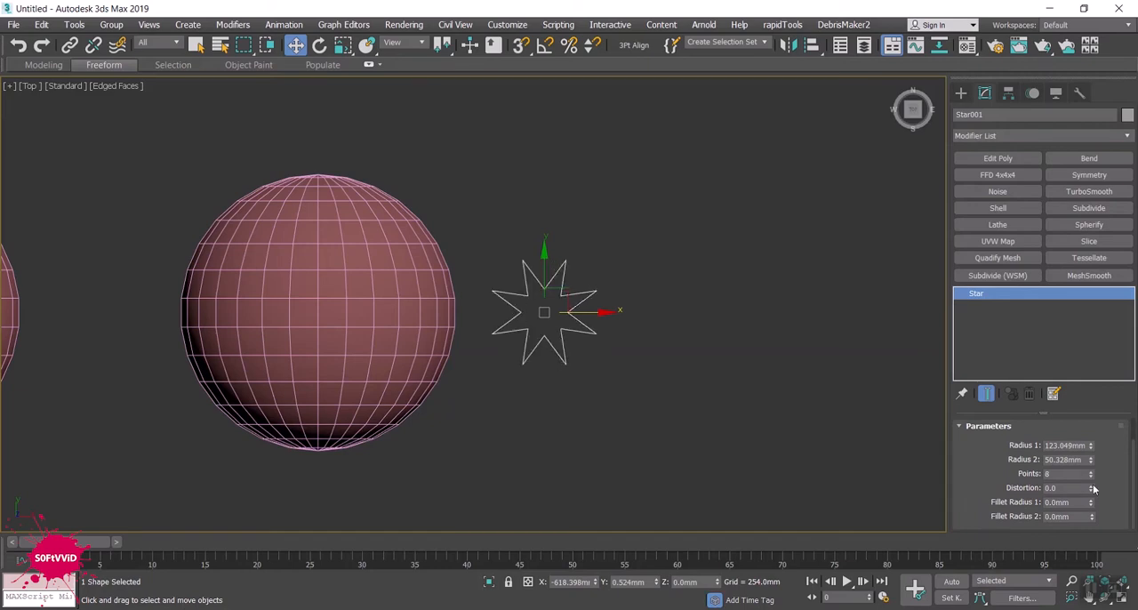
drag(1093, 490, 1067, 415)
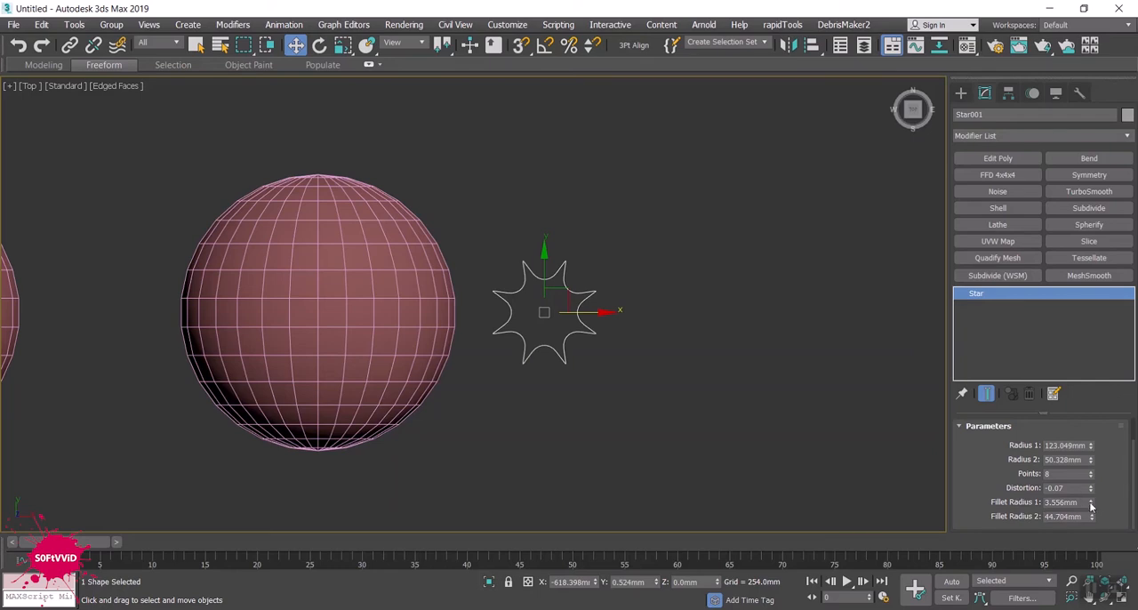
- Set the star's distortion to 4.31, Fillet Radius 1 to 26.416 mm and Fillet Radius 2 to 28.164 mm
drag(1091, 490, 1040, 246)
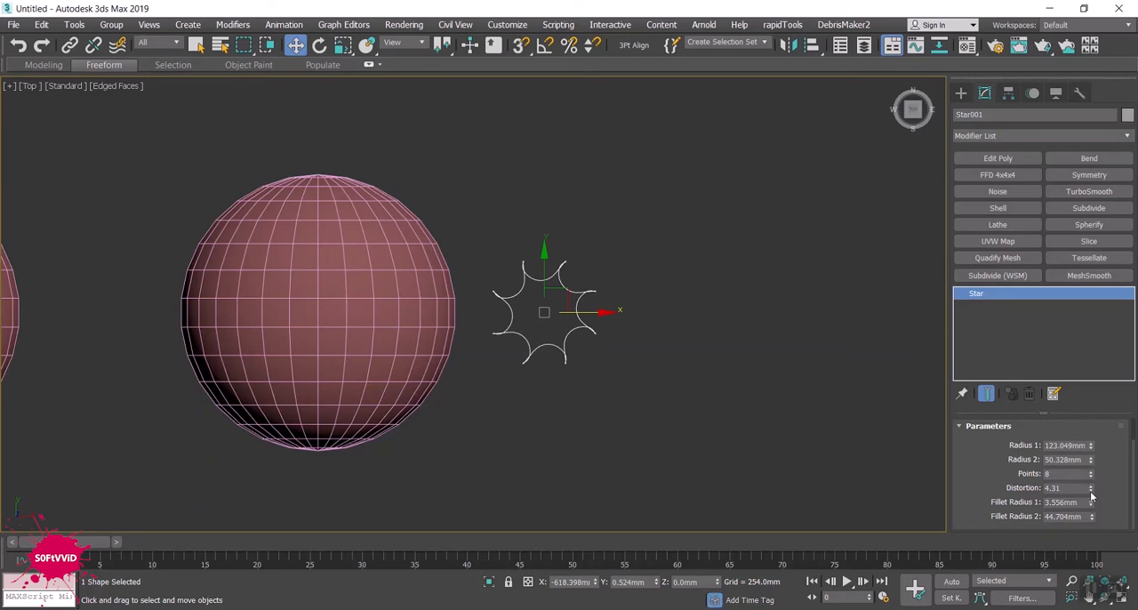
drag(1090, 502, 1086, 451)
mouse_move(1091, 516)
mouse_down()
mouse_move(1088, 450)
mouse_move(1091, 535)
mouse_up()
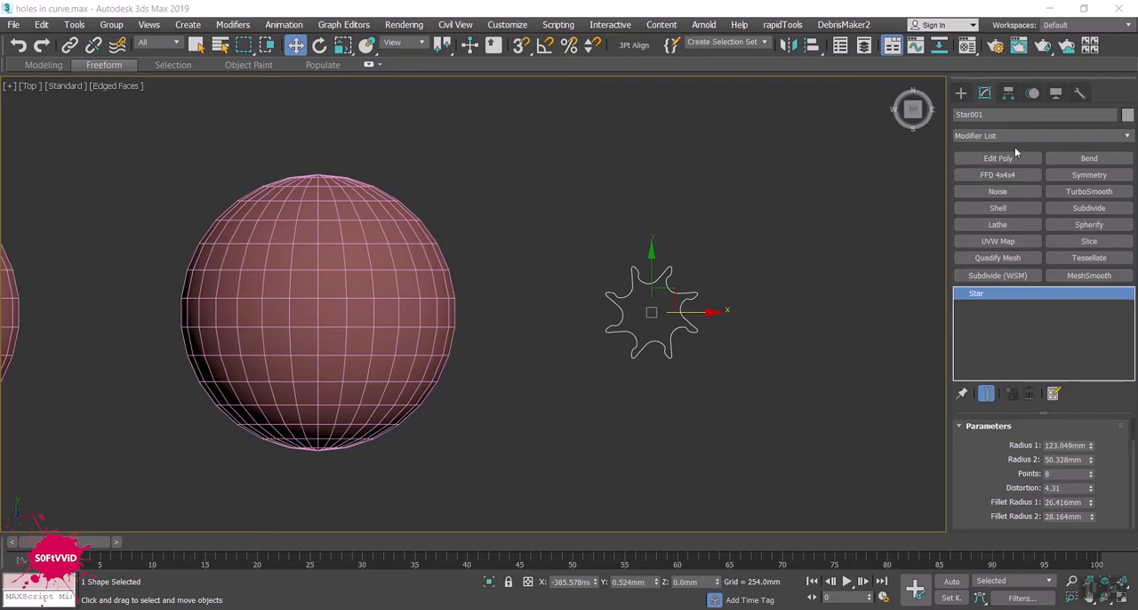
- Start a TextPlus primitive and replace its default text with "S0FtVViD 3DMAX"
click(960, 93)
click(962, 113)
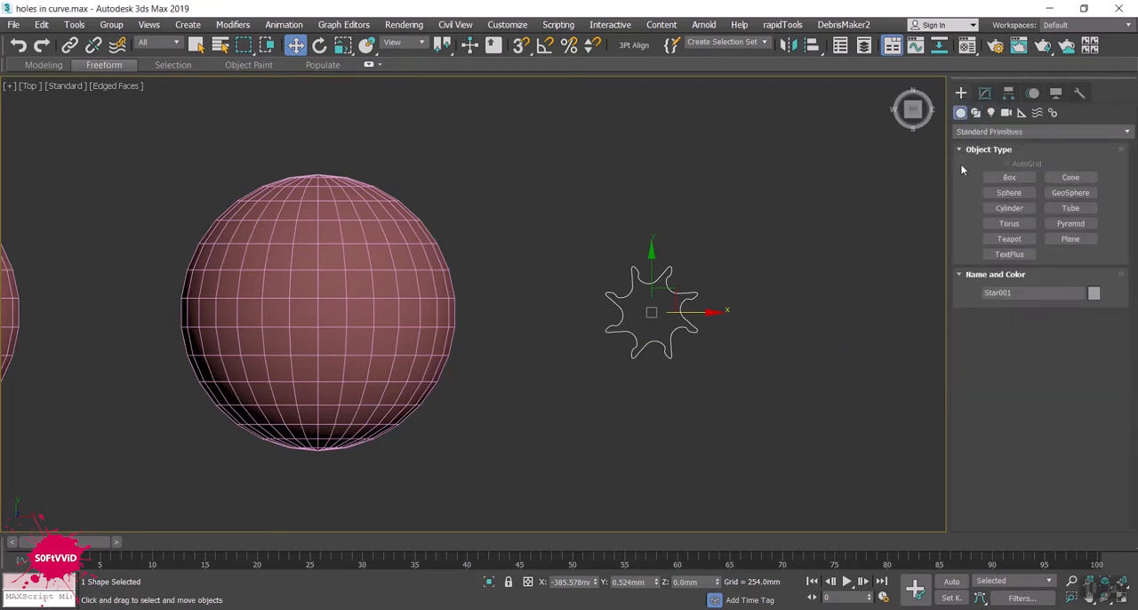
click(1023, 255)
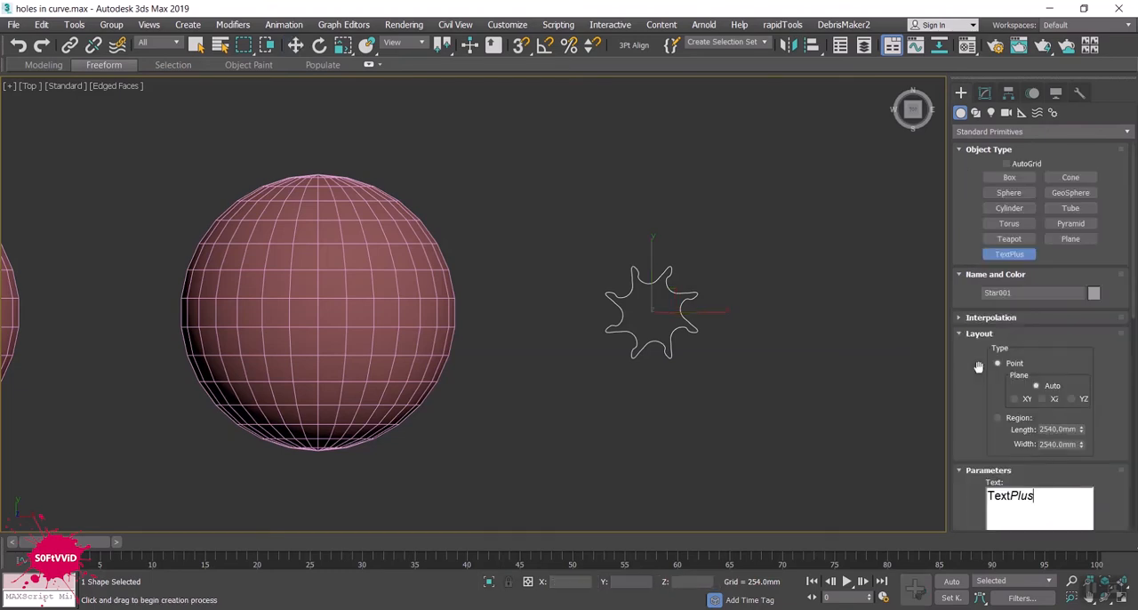
scroll(1008, 364, down, 2)
scroll(1008, 361, down, 3)
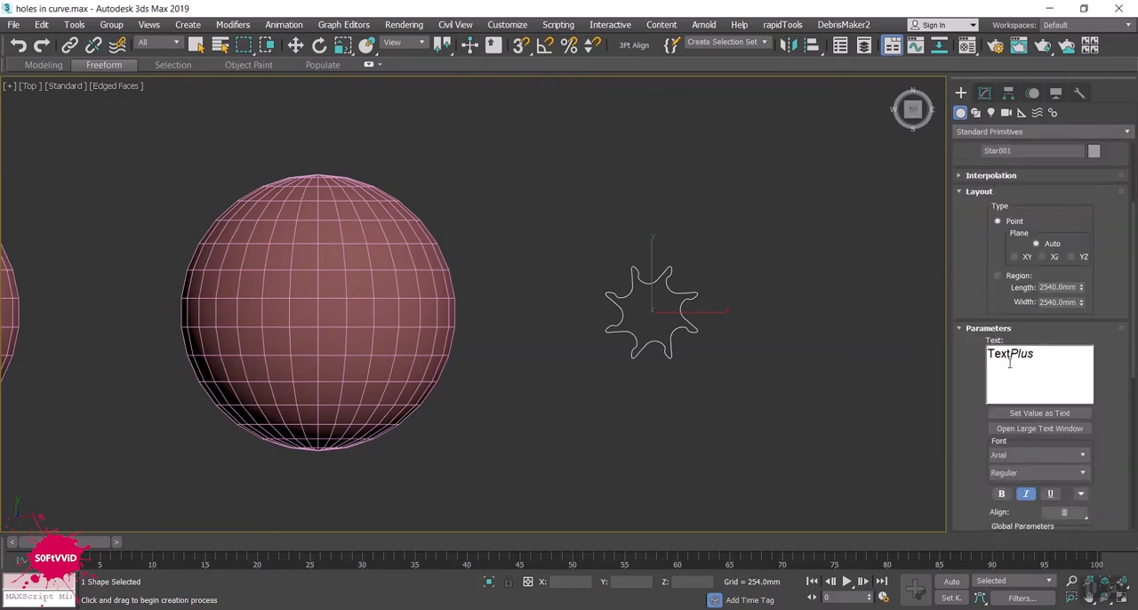
drag(1051, 354, 987, 363)
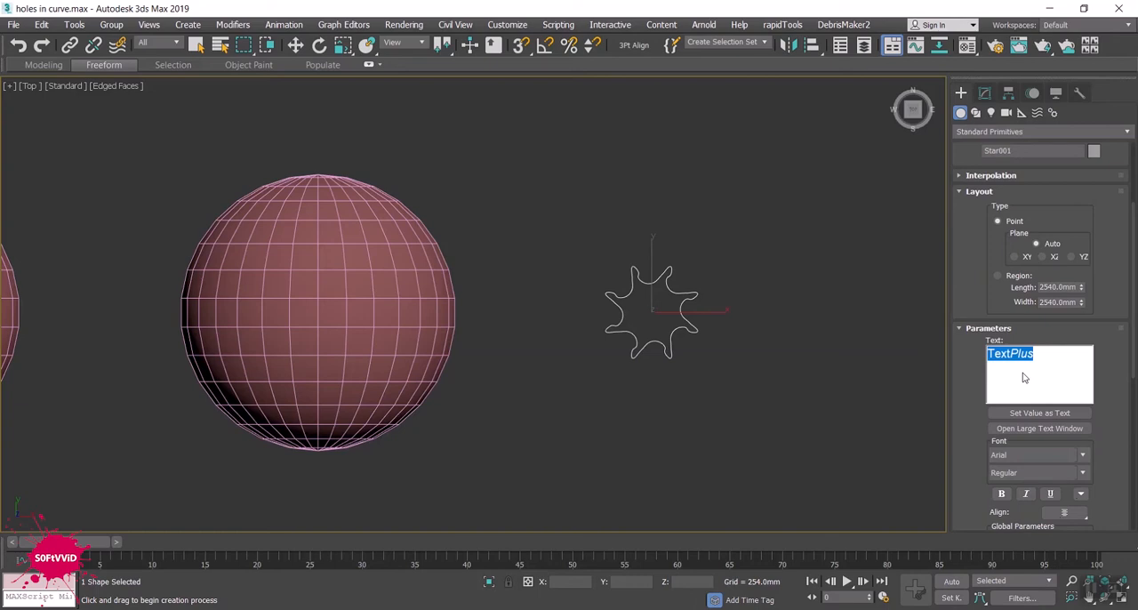
text(s0)
key(BackSpace)
key(BackSpace)
text(S0FTVViD)
key(BackSpace)
text(t)
click(1040, 355)
text(MA)
text(X)
text(3D)
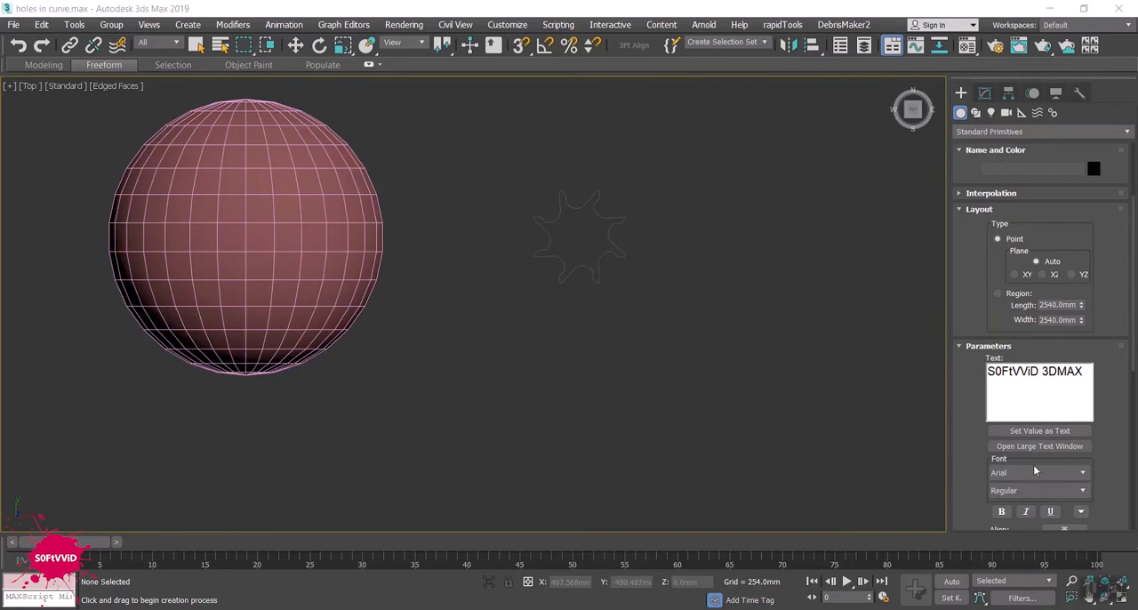
- Set the Arial text's style to Bold and place it just below the star in the Top view
scroll(1048, 489, down, 2)
scroll(1129, 446, down, 2)
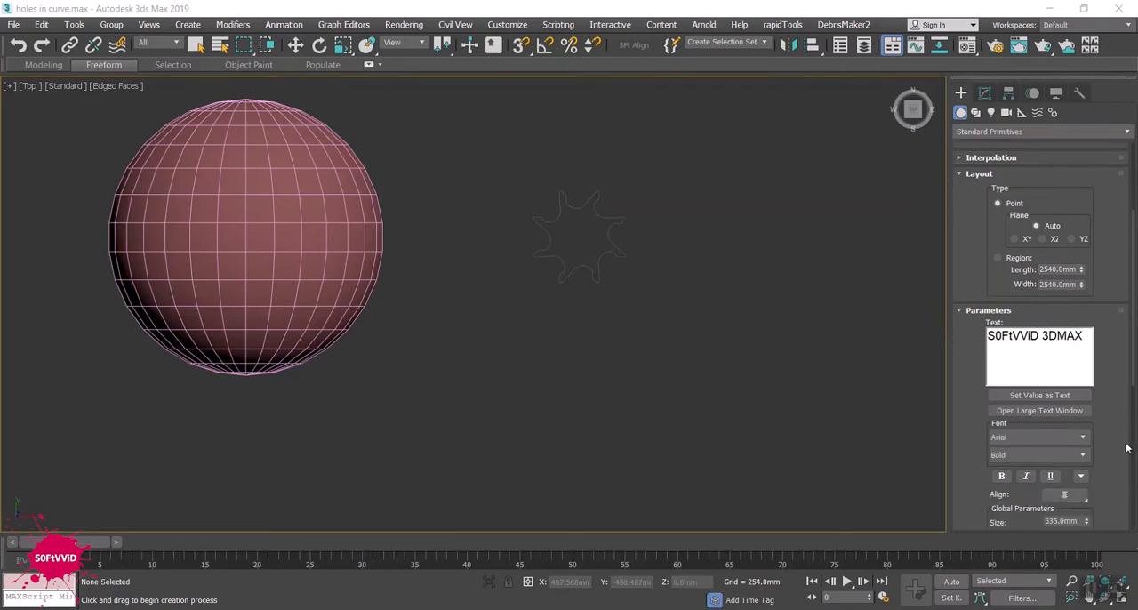
click(586, 303)
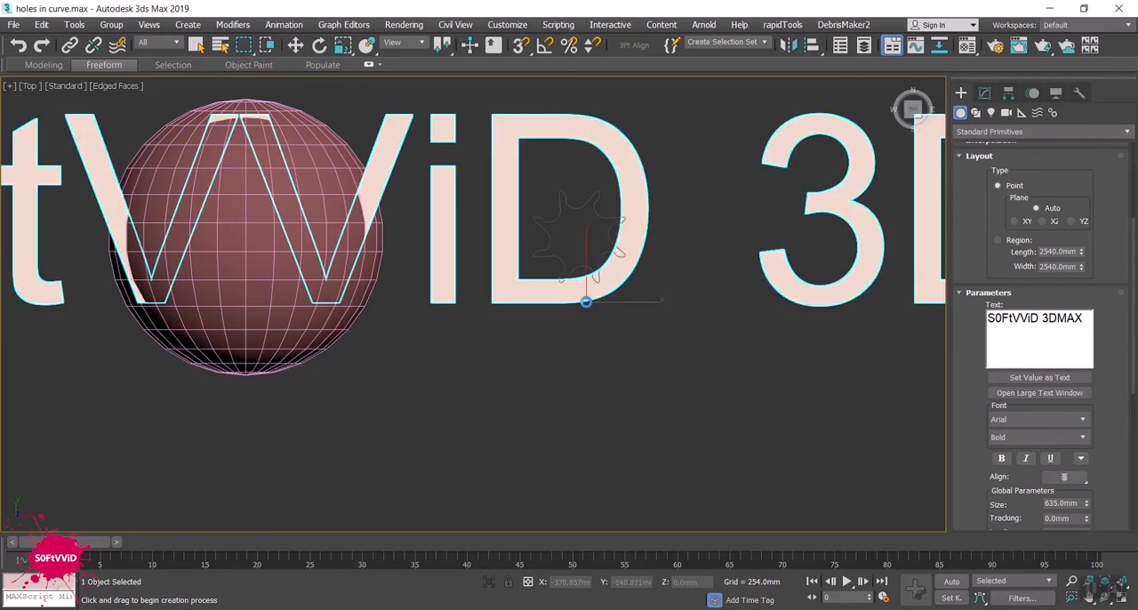
scroll(578, 375, down, 3)
scroll(578, 376, down, 2)
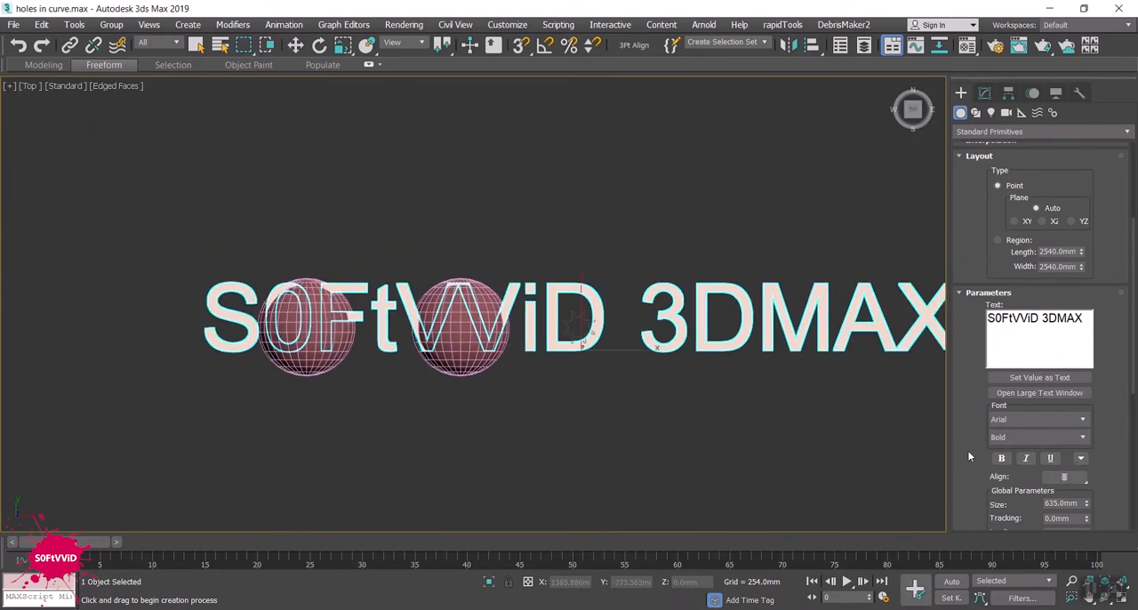
drag(1132, 373, 1134, 511)
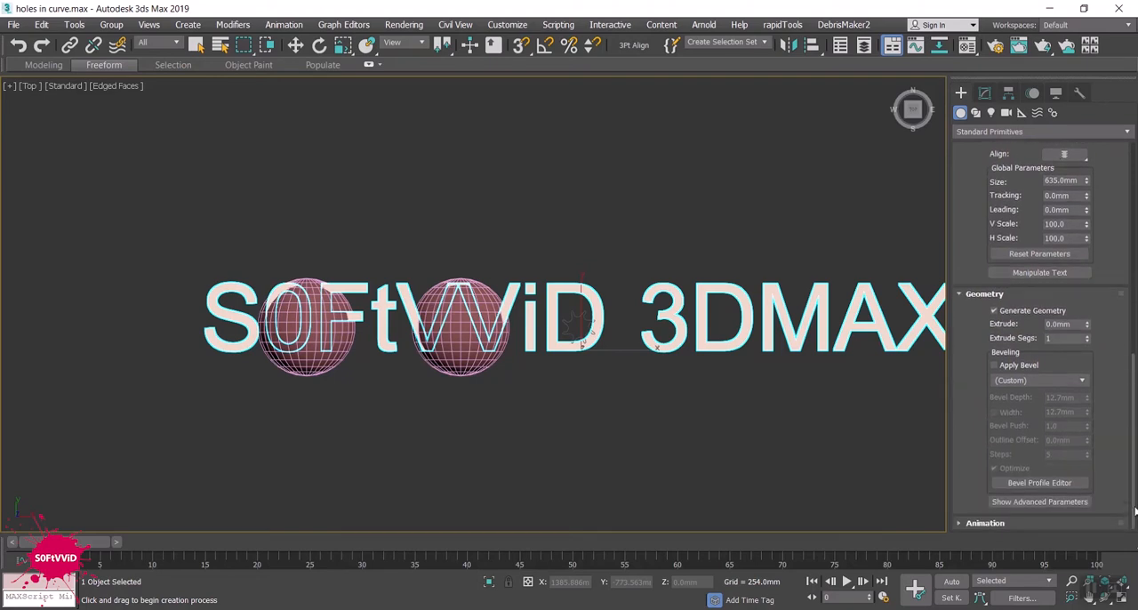
scroll(1134, 498, up, 5)
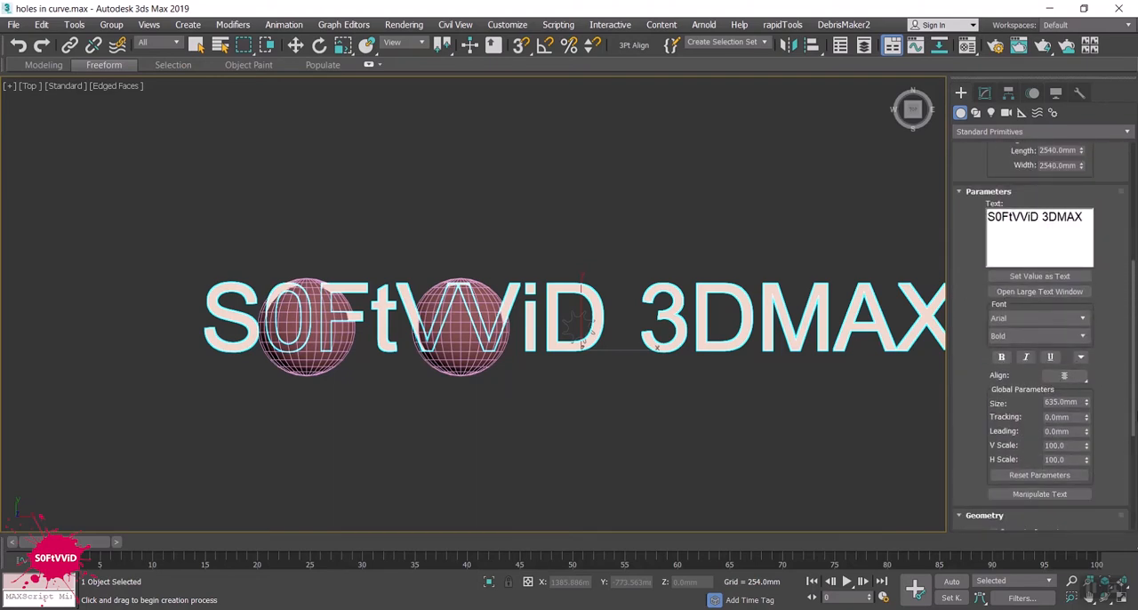
scroll(1040, 334, up, 5)
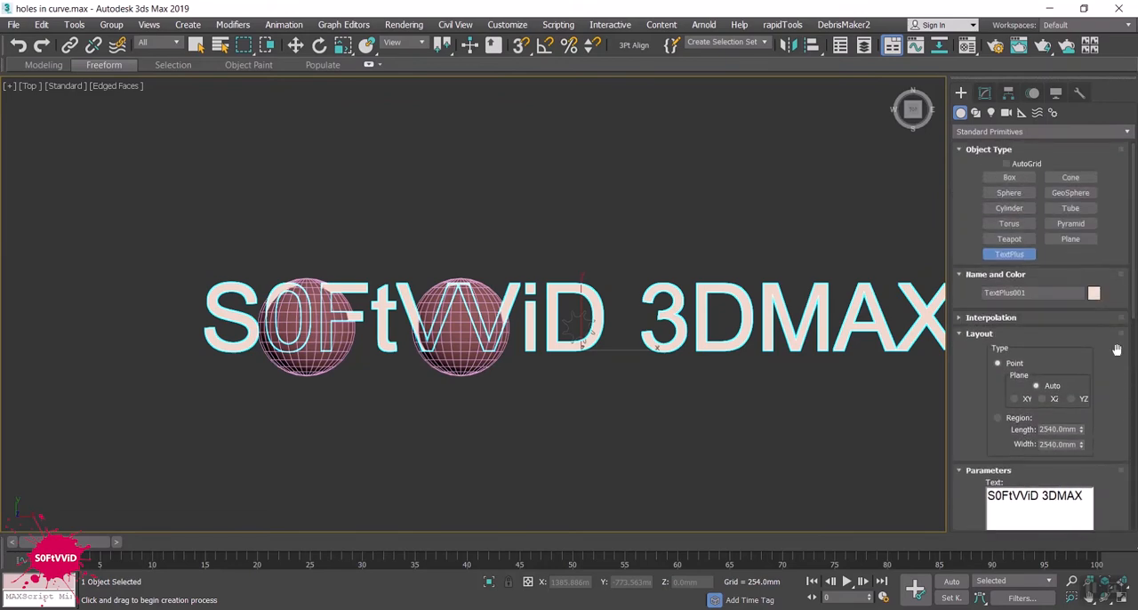
scroll(1116, 349, down, 4)
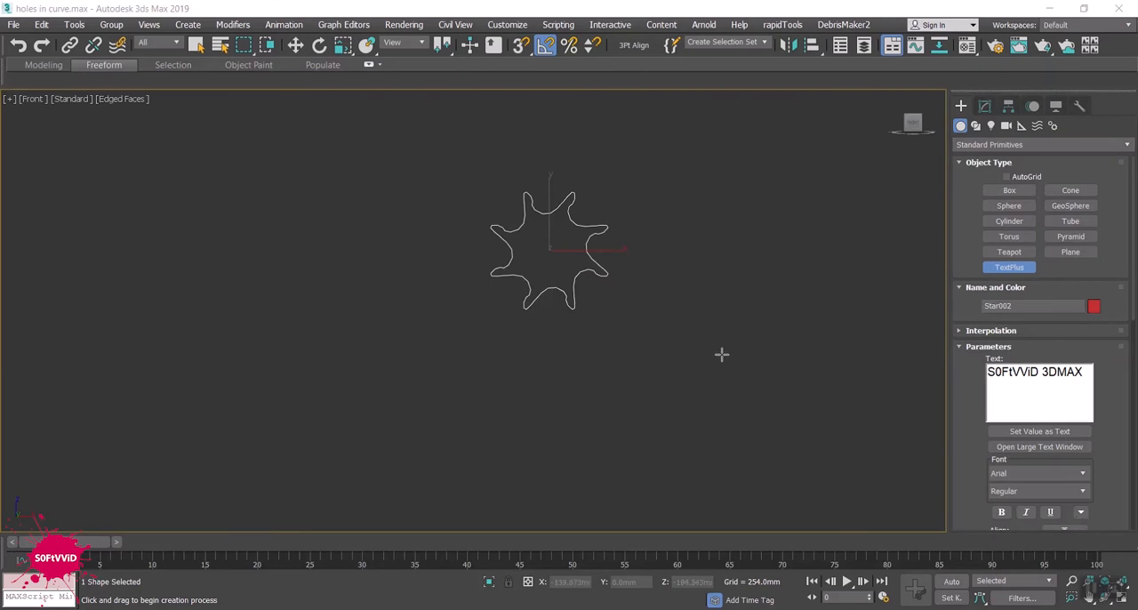
- Place the S0FtVViD 3DMAX text below the star in the Front view and set its size to 38.1 mm
click(563, 388)
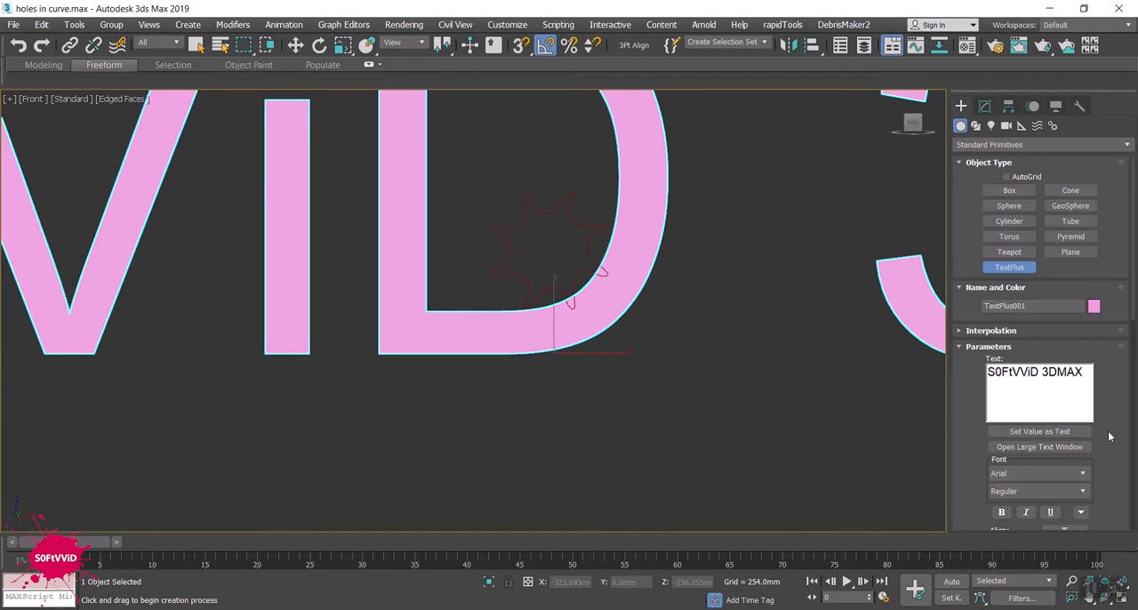
scroll(1102, 424, down, 2)
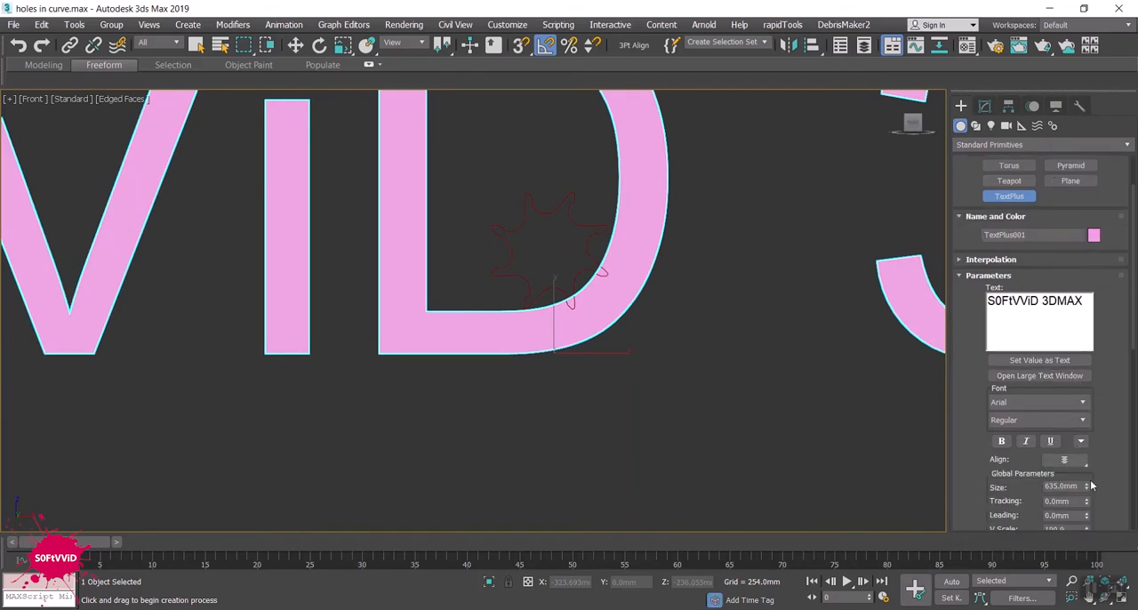
drag(1085, 486, 1092, 534)
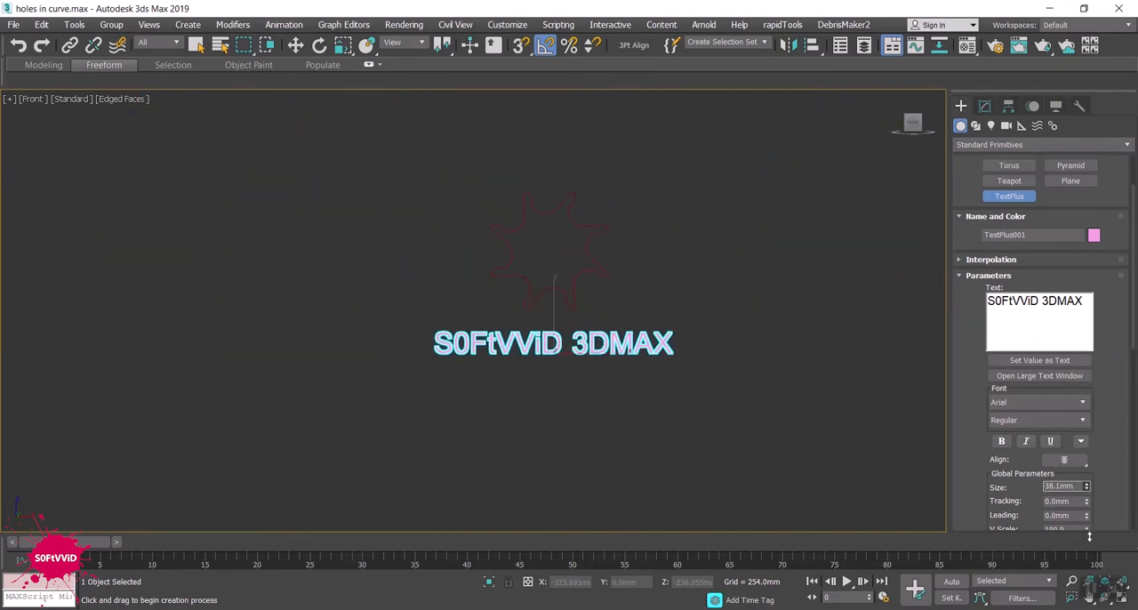
scroll(653, 448, down, 3)
scroll(642, 442, down, 5)
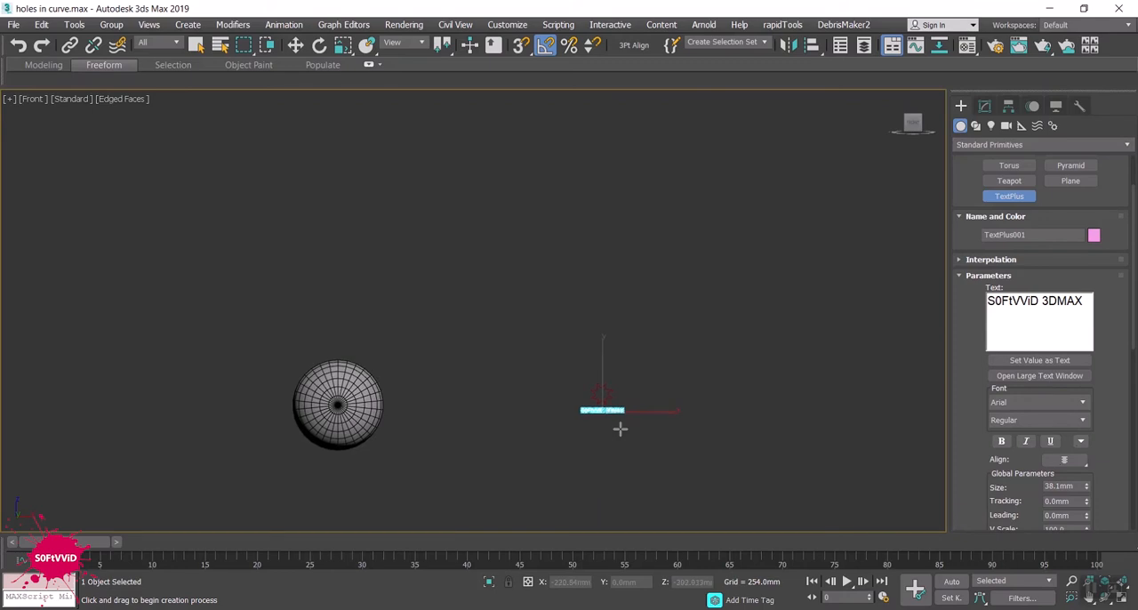
scroll(619, 427, up, 5)
scroll(619, 419, up, 8)
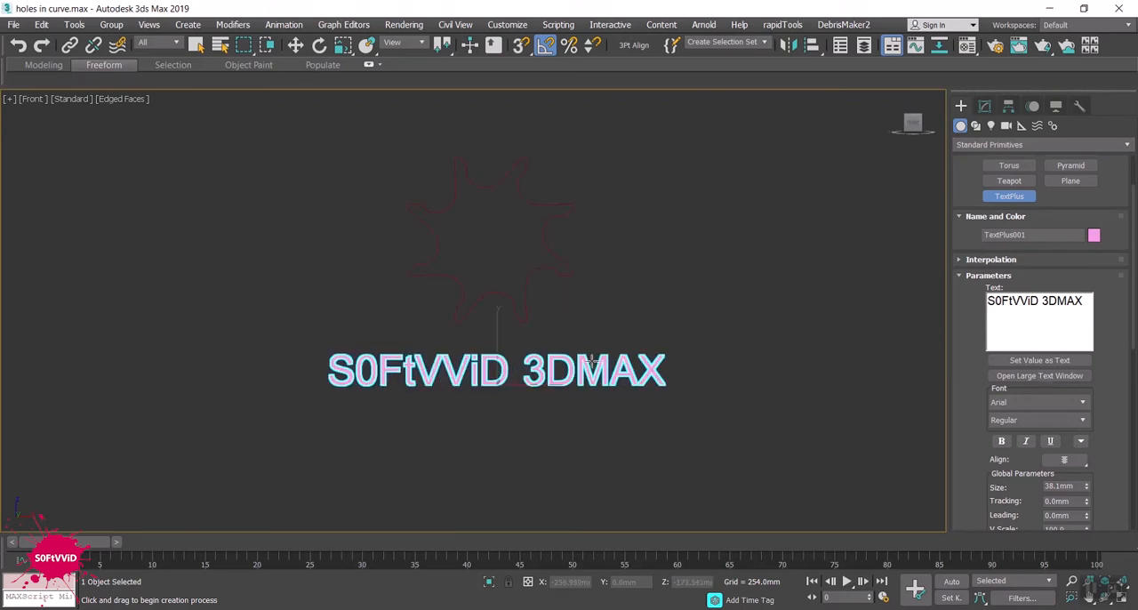
- Set the text's interpolation steps to 1 and activate the Move tool
click(1030, 259)
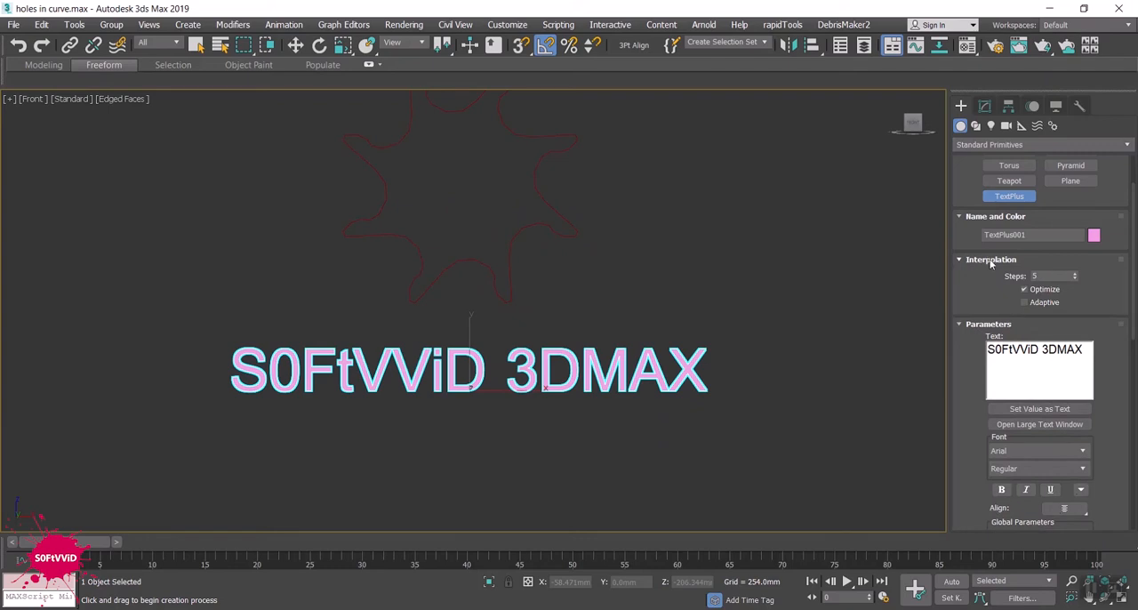
click(1074, 280)
key(w)
scroll(680, 375, up, 3)
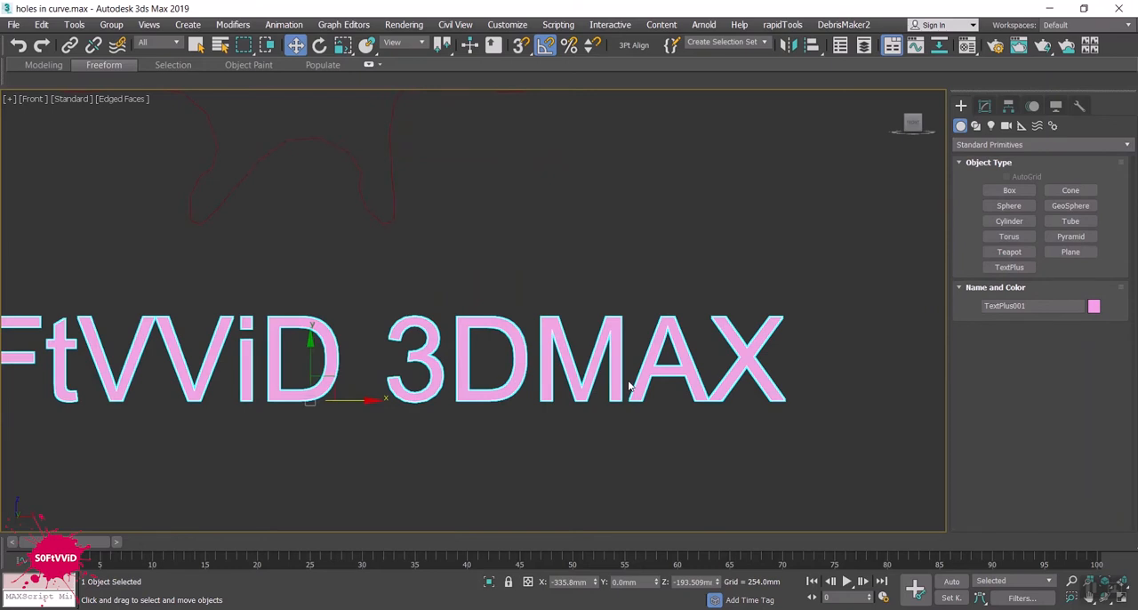
scroll(680, 374, down, 3)
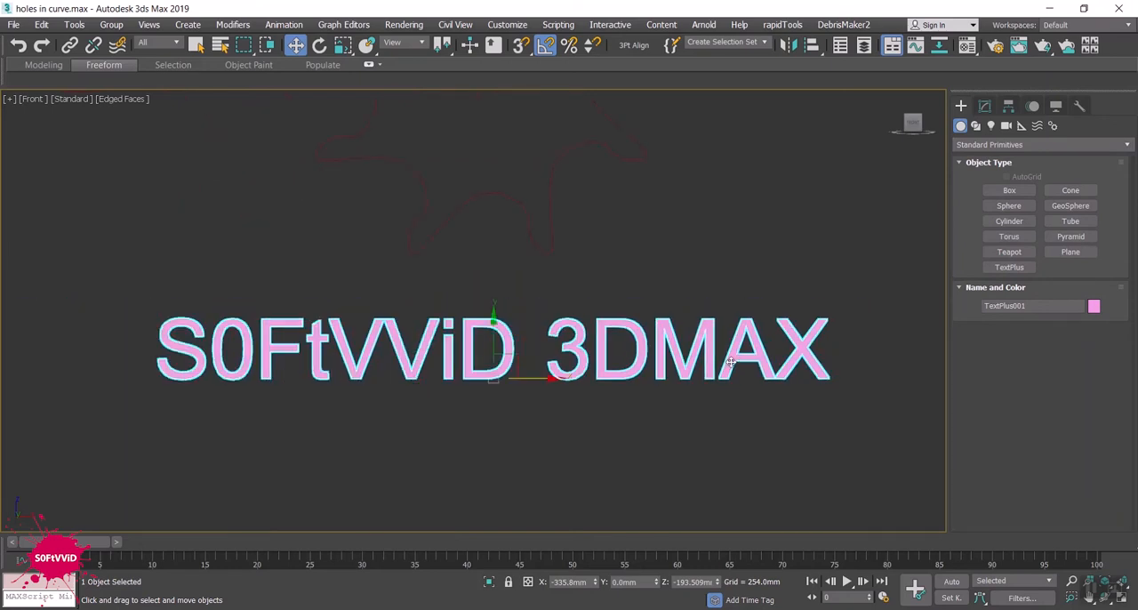
click(984, 106)
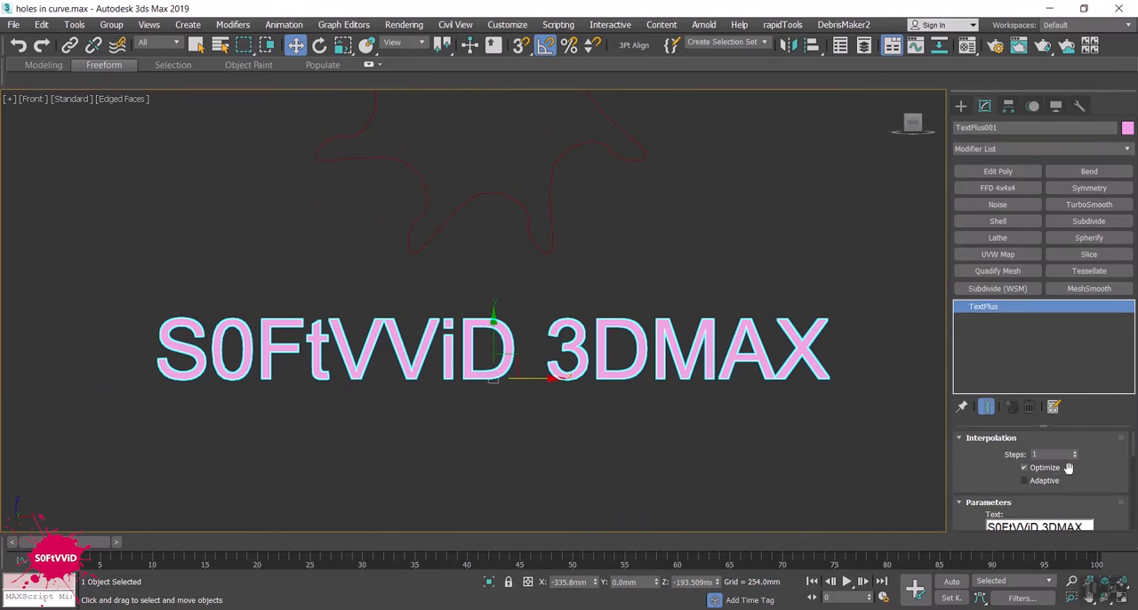
scroll(1104, 458, down, 1)
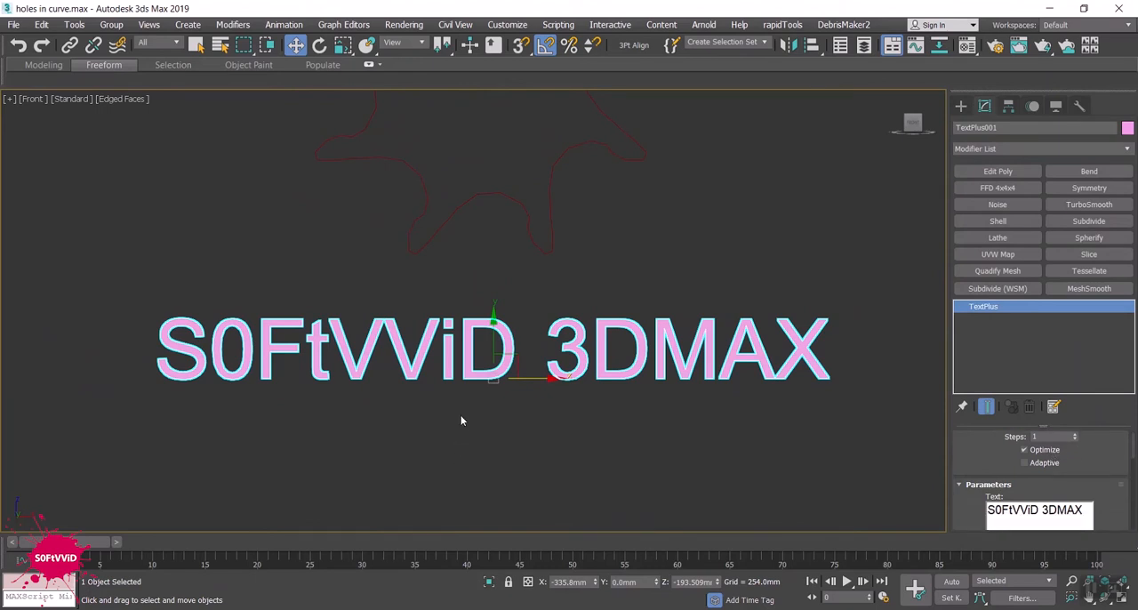
- Convert the text to an editable spline and enter its Vertex sub-object level
right_click(980, 308)
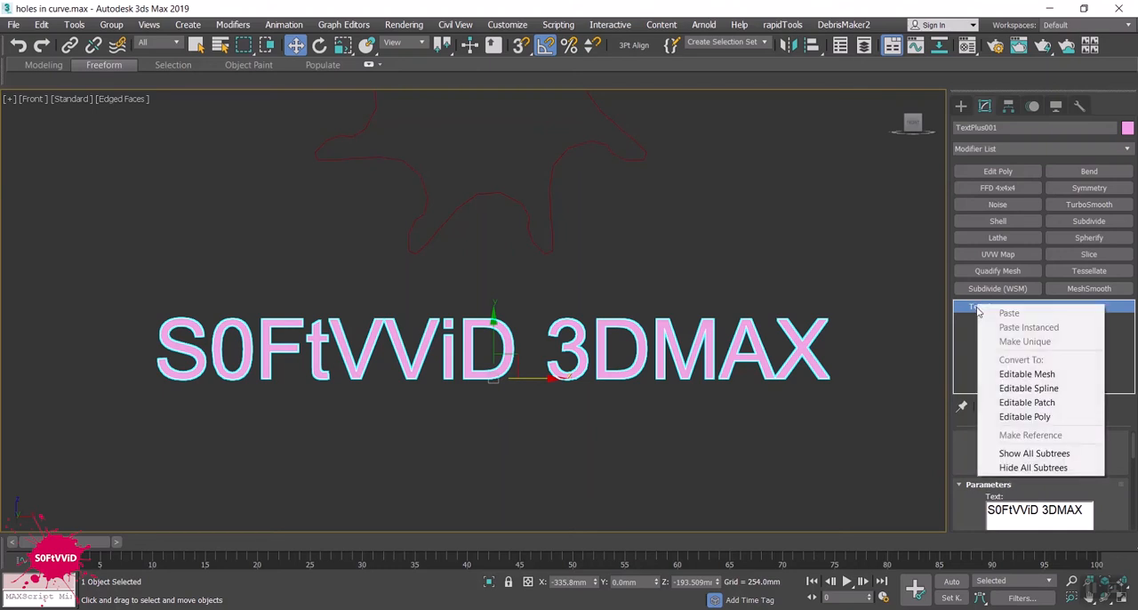
click(755, 352)
right_click(756, 352)
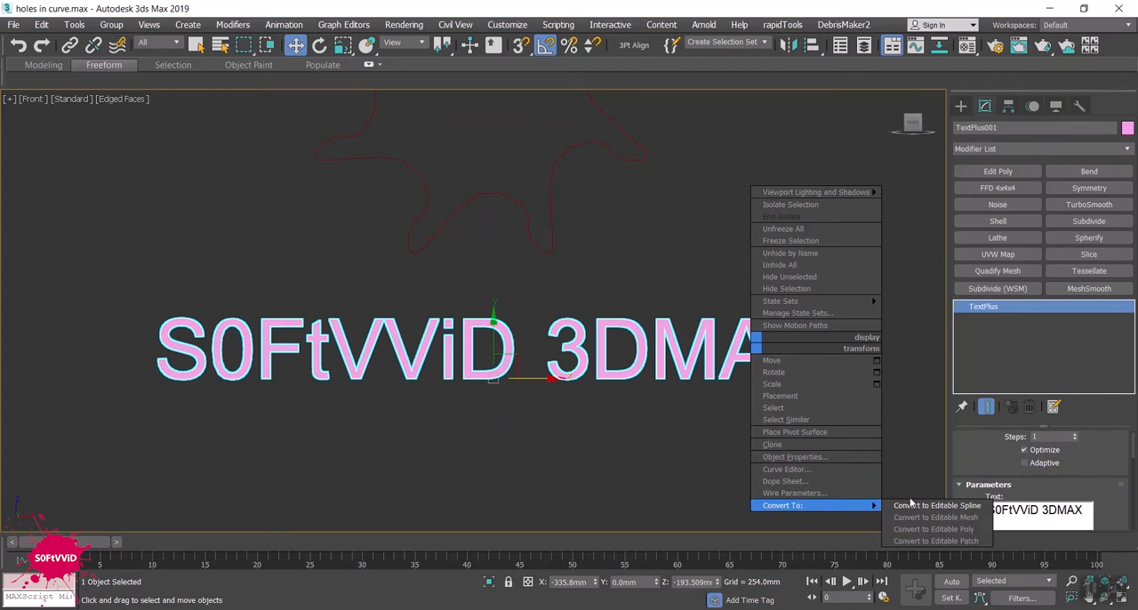
click(902, 505)
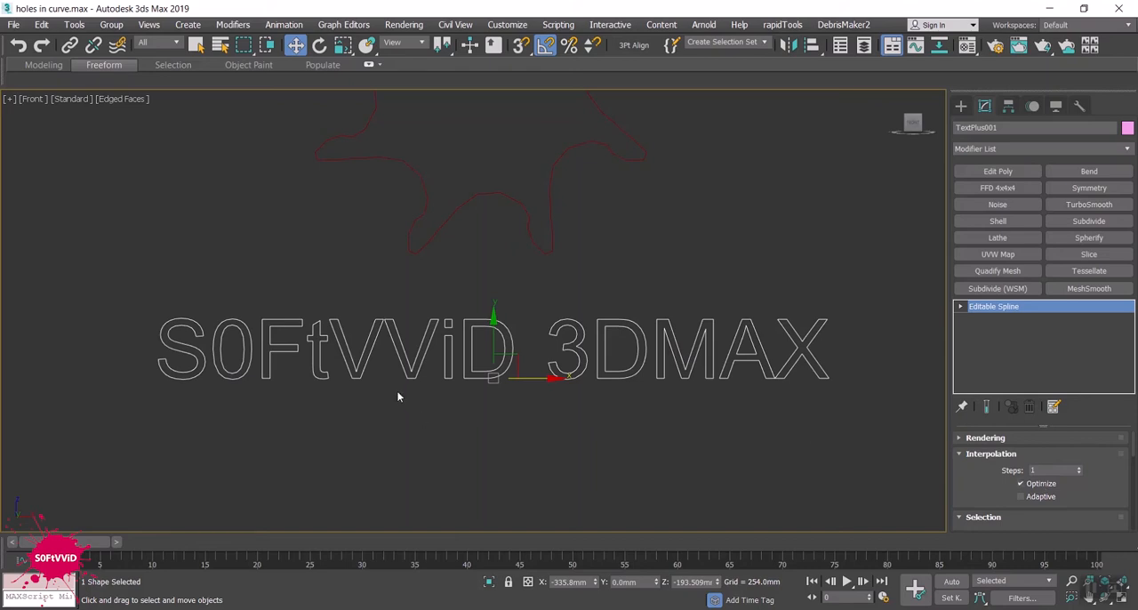
click(960, 307)
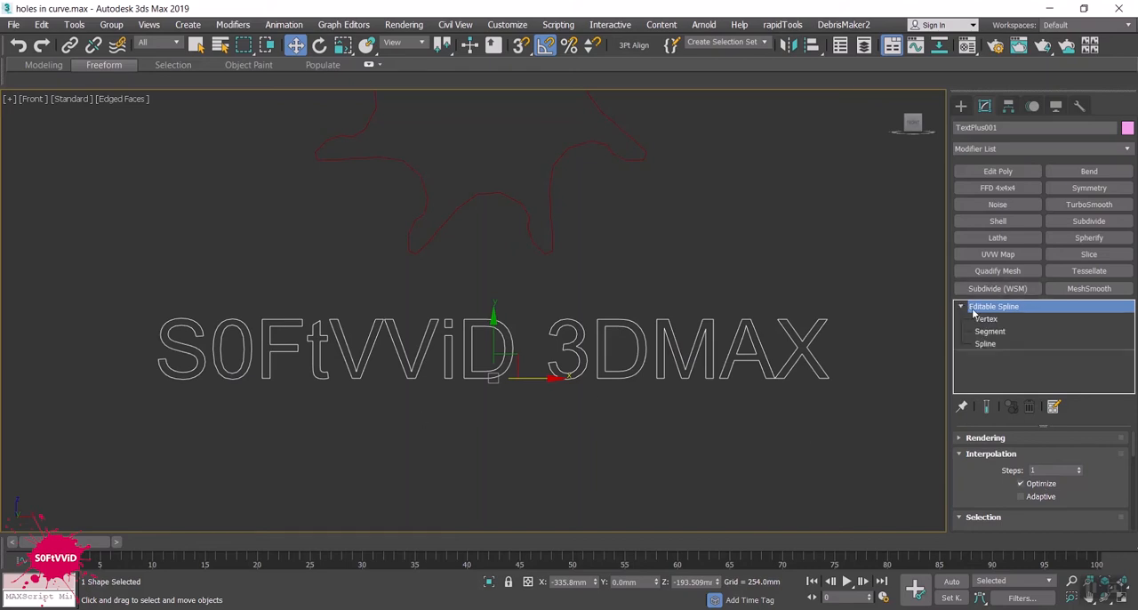
click(985, 318)
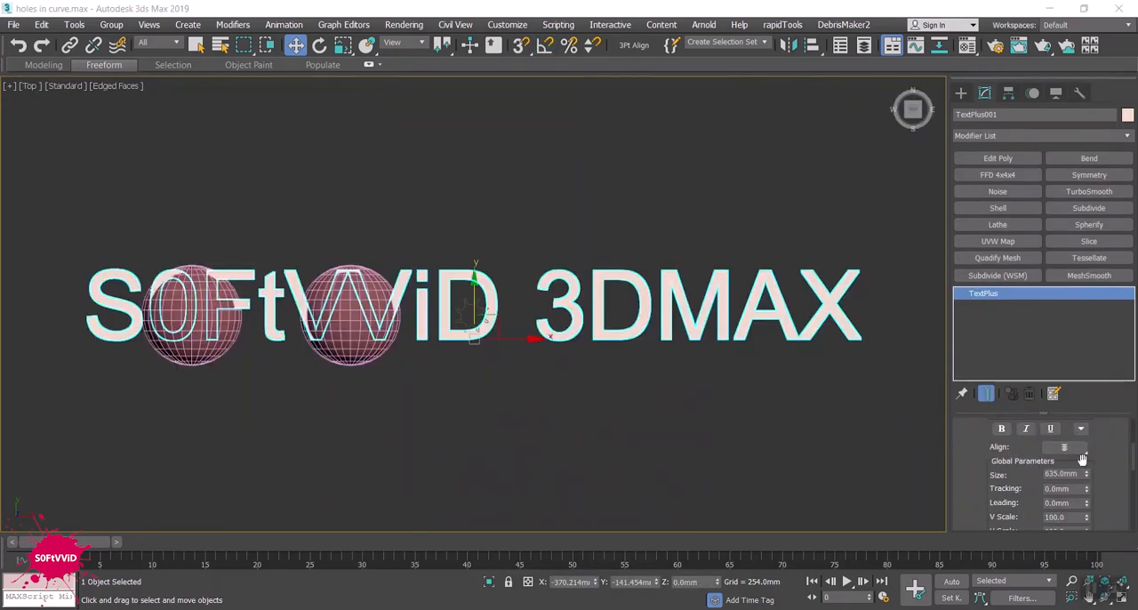
- Set the Top view text's size to 95.25 mm and move it about 55 mm in negative Y, below the star
drag(1133, 464, 1100, 516)
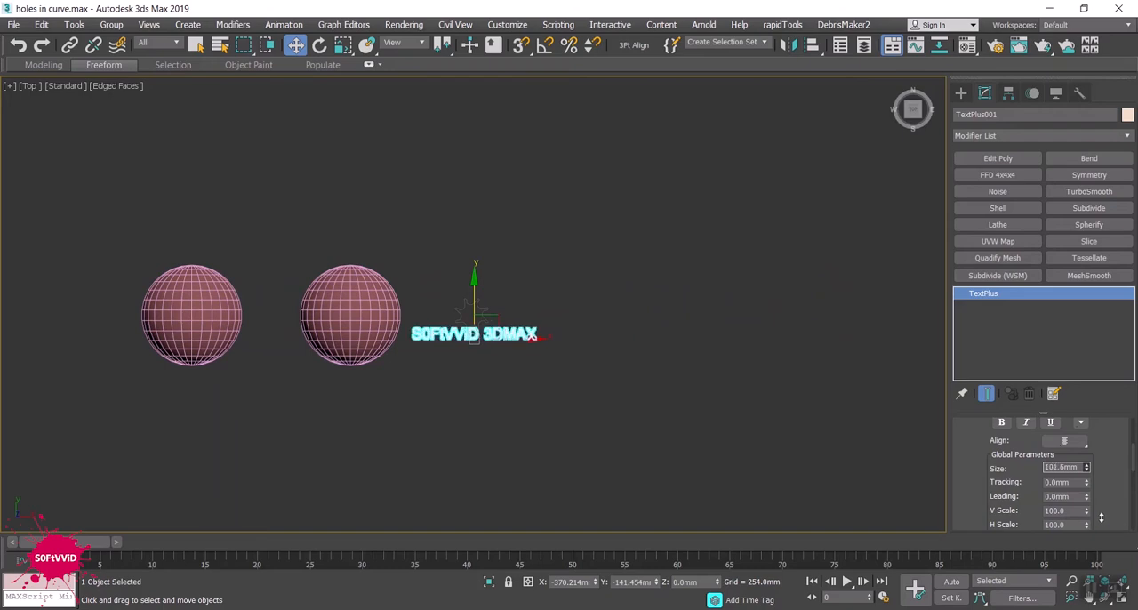
scroll(417, 413, up, 5)
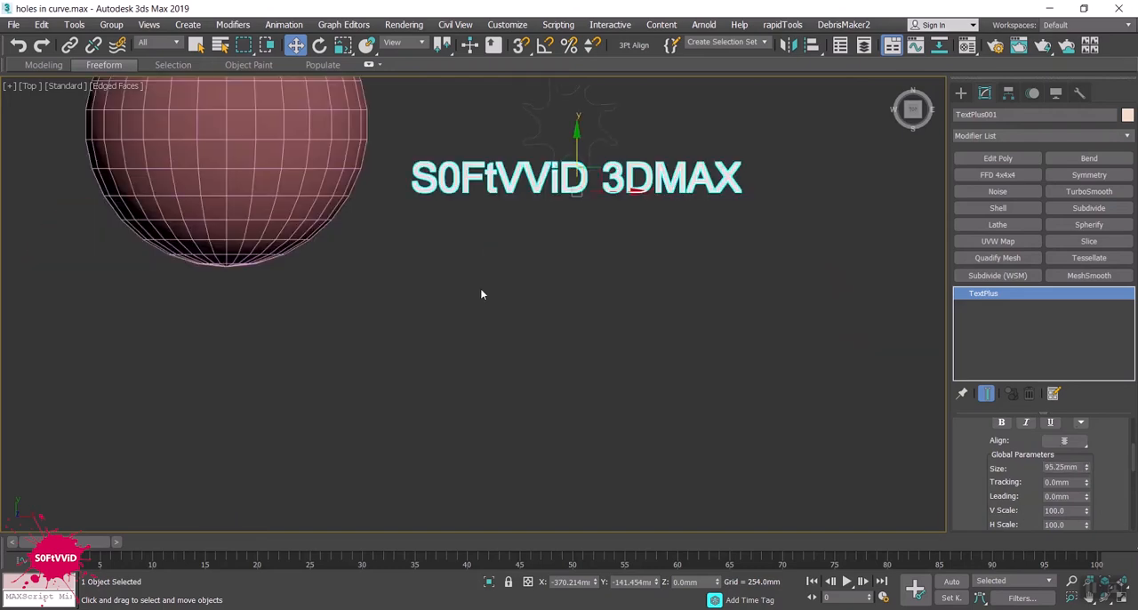
middle_drag(480, 288, 528, 381)
drag(558, 257, 558, 282)
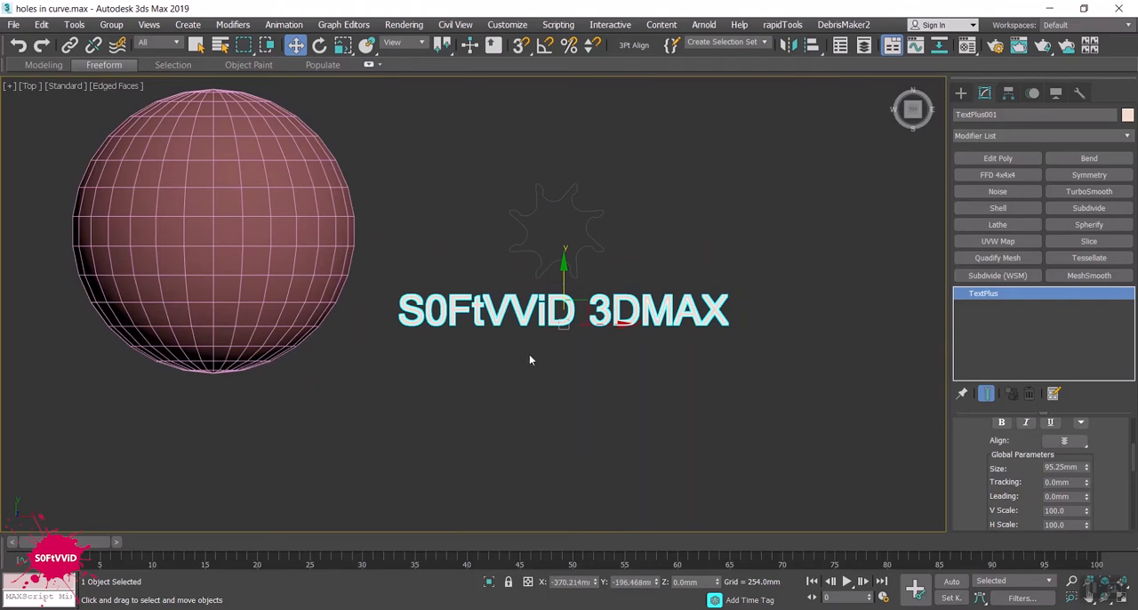
mouse_move(532, 326)
alt+middle_down()
mouse_move(521, 412)
mouse_move(525, 312)
alt+middle_up()
key(t)
key(z)
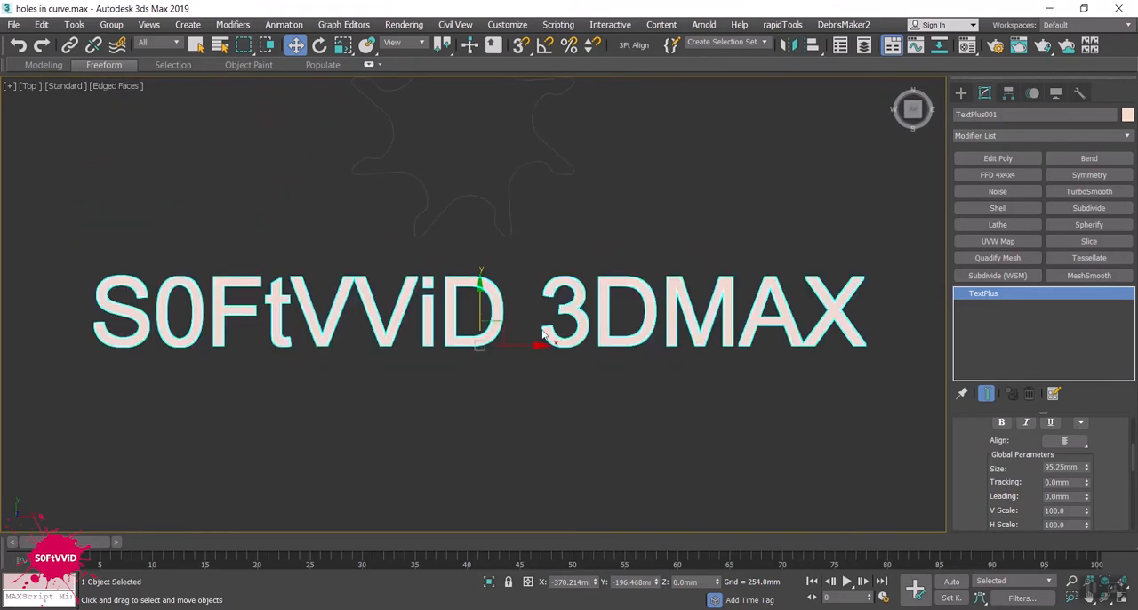
middle_drag(545, 344, 530, 393)
scroll(531, 393, down, 3)
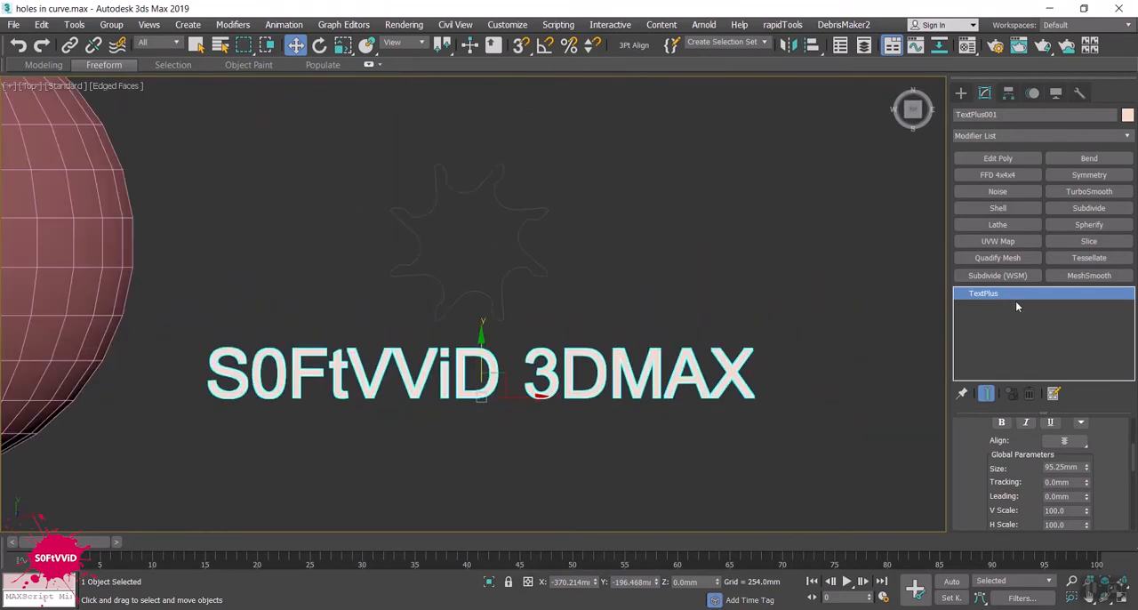
- Convert the S0FtVViD 3DMAX text below the star to an editable spline
right_click(617, 364)
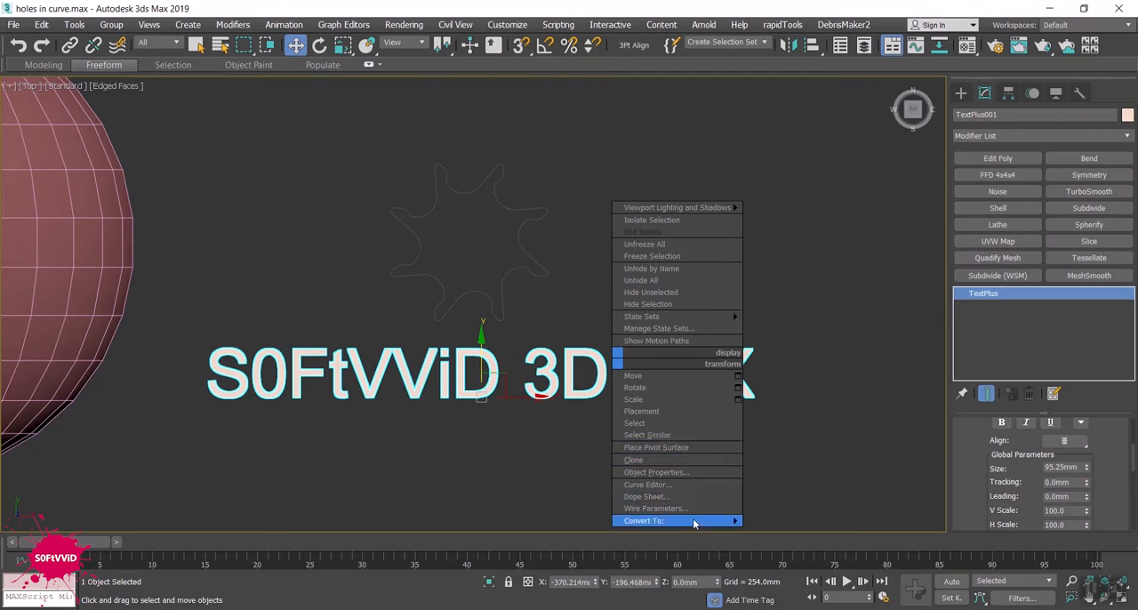
mouse_move(694, 524)
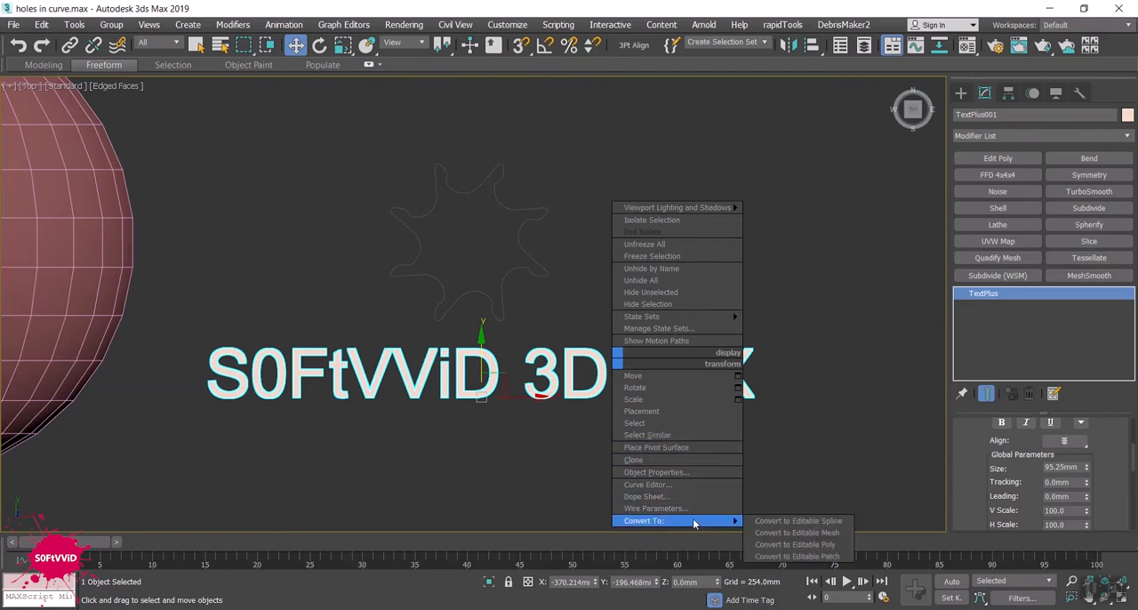
click(758, 521)
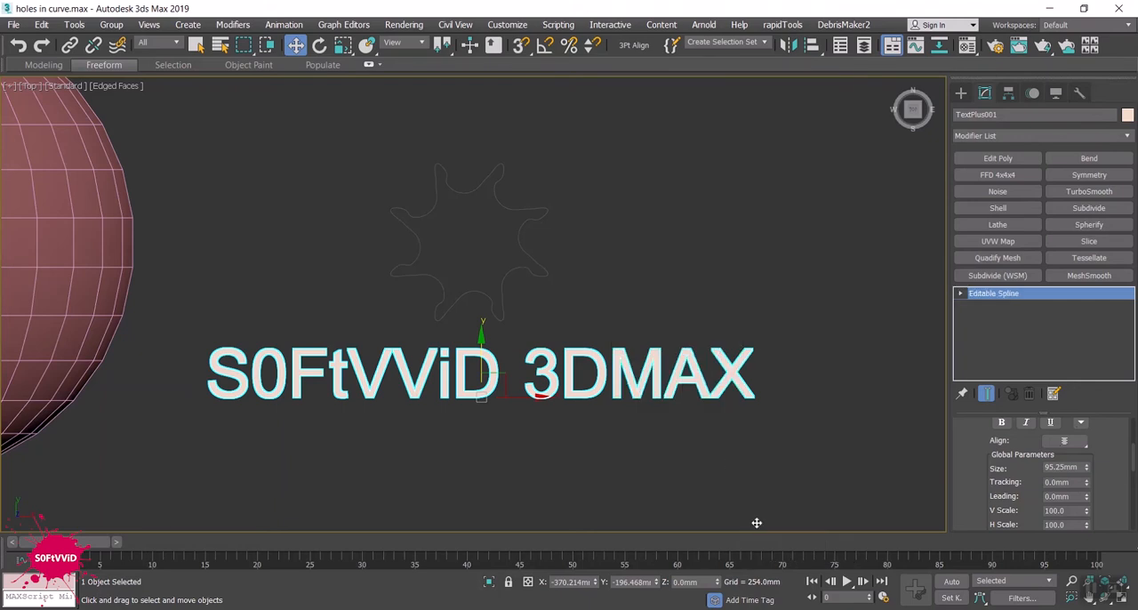
- Select the eight-point star above the text and convert it to an editable spline
click(523, 275)
click(523, 271)
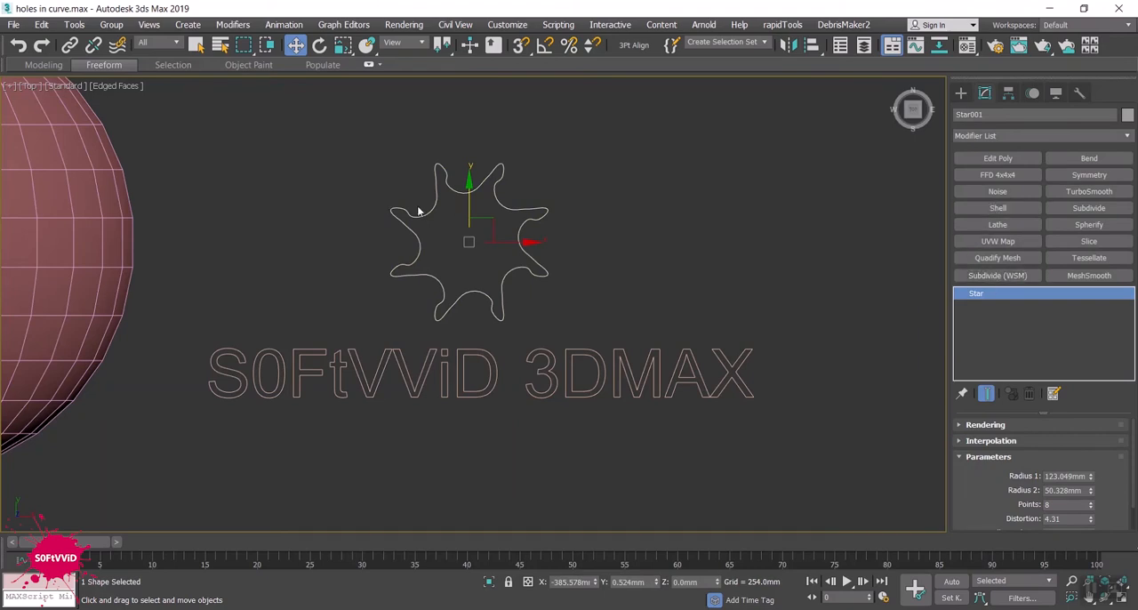
right_click(507, 210)
mouse_move(569, 365)
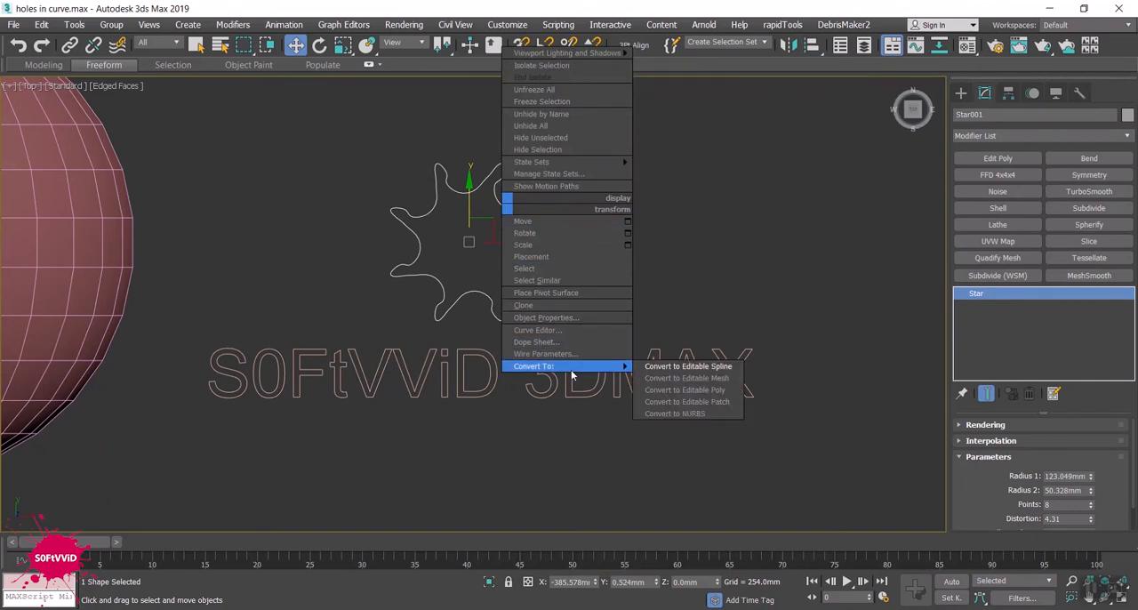
click(663, 369)
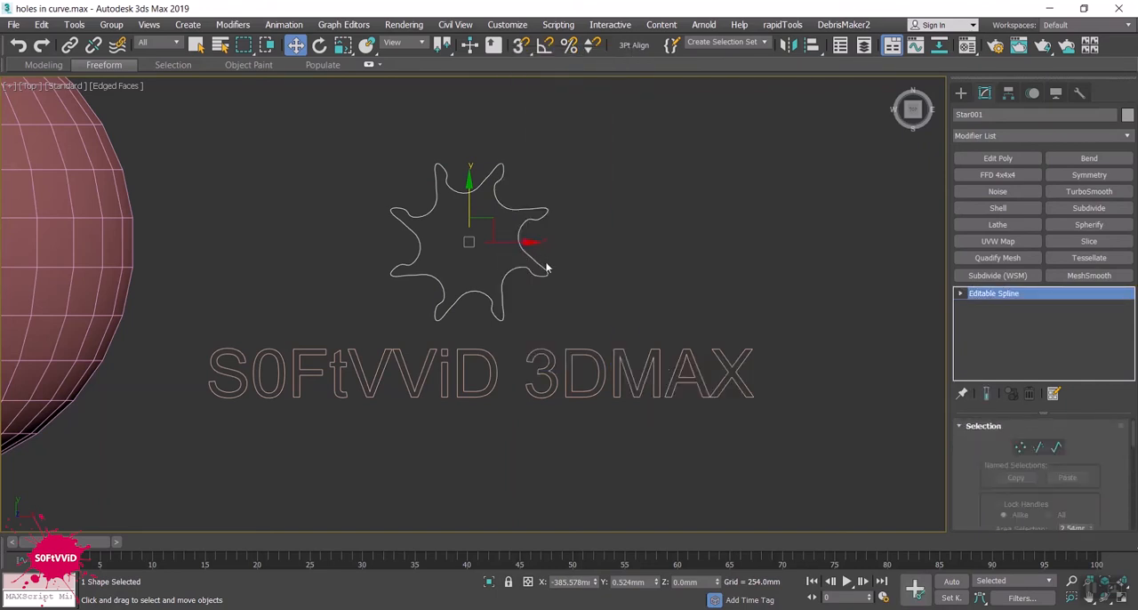
- Try to attach the S0FtVViD 3DMAX text spline to the star spline
scroll(604, 261, down, 4)
scroll(1016, 464, down, 5)
scroll(1110, 469, down, 2)
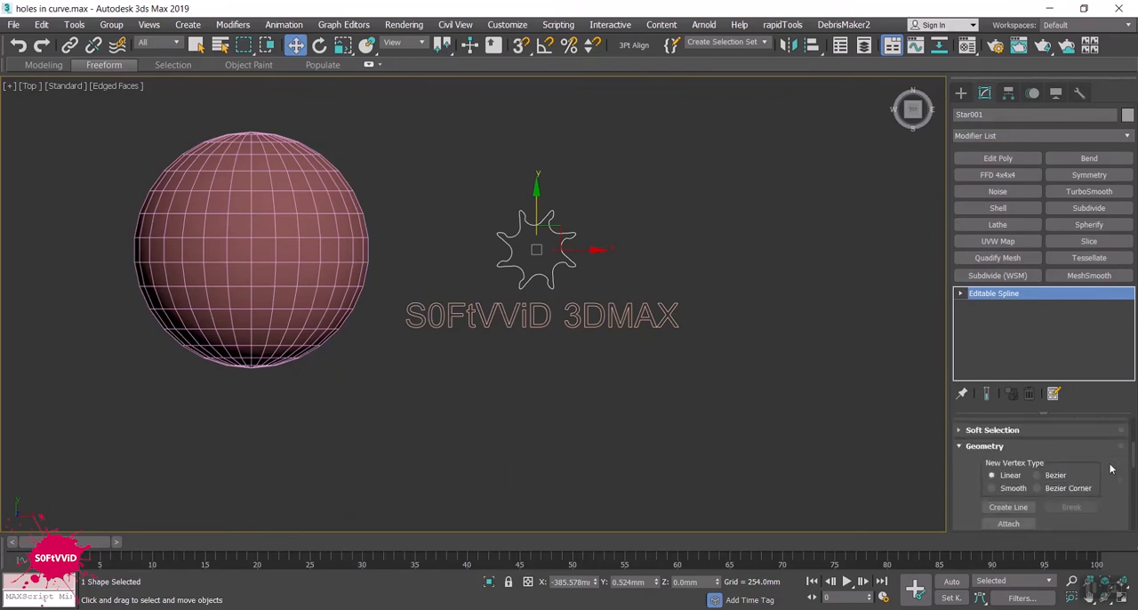
click(1016, 525)
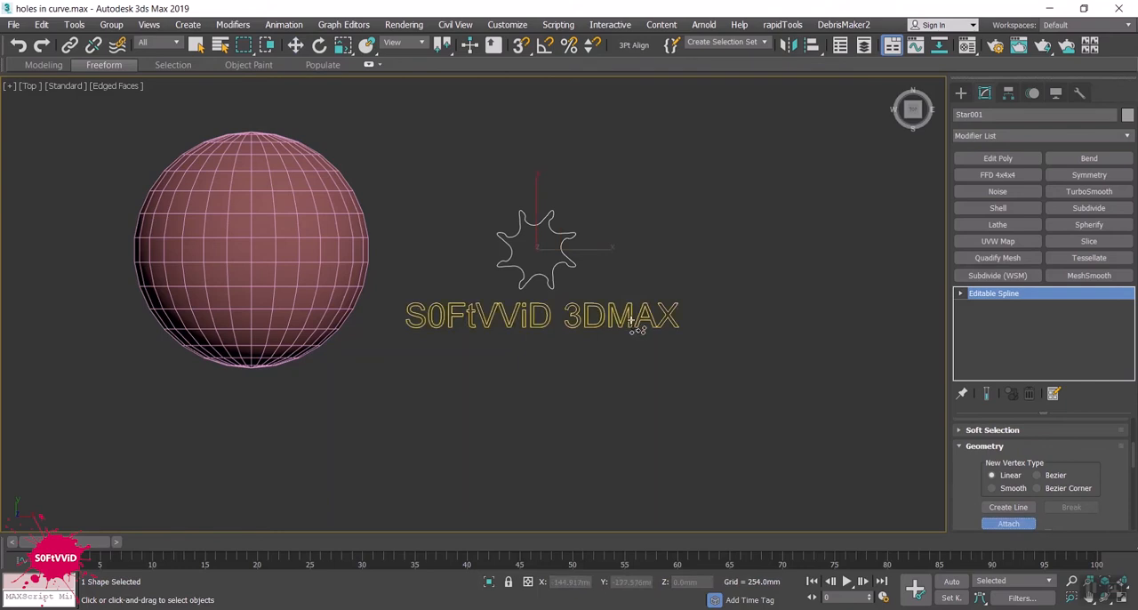
right_click(638, 363)
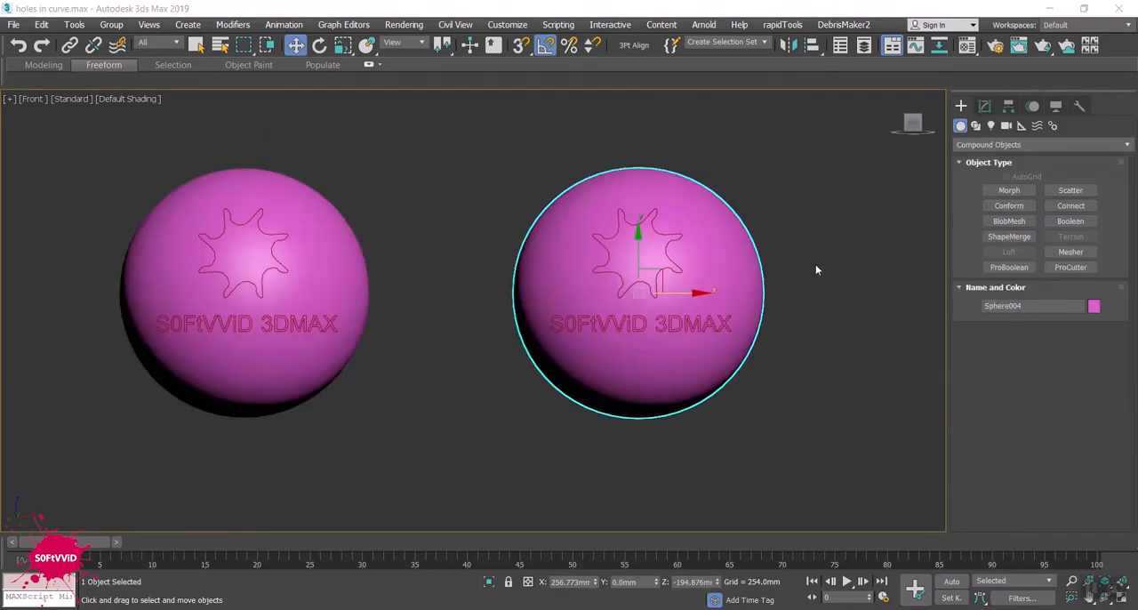
middle_drag(815, 264, 780, 271)
- Examine the star and text outlines in front of the selected pink sphere in the Front view
scroll(780, 271, up, 5)
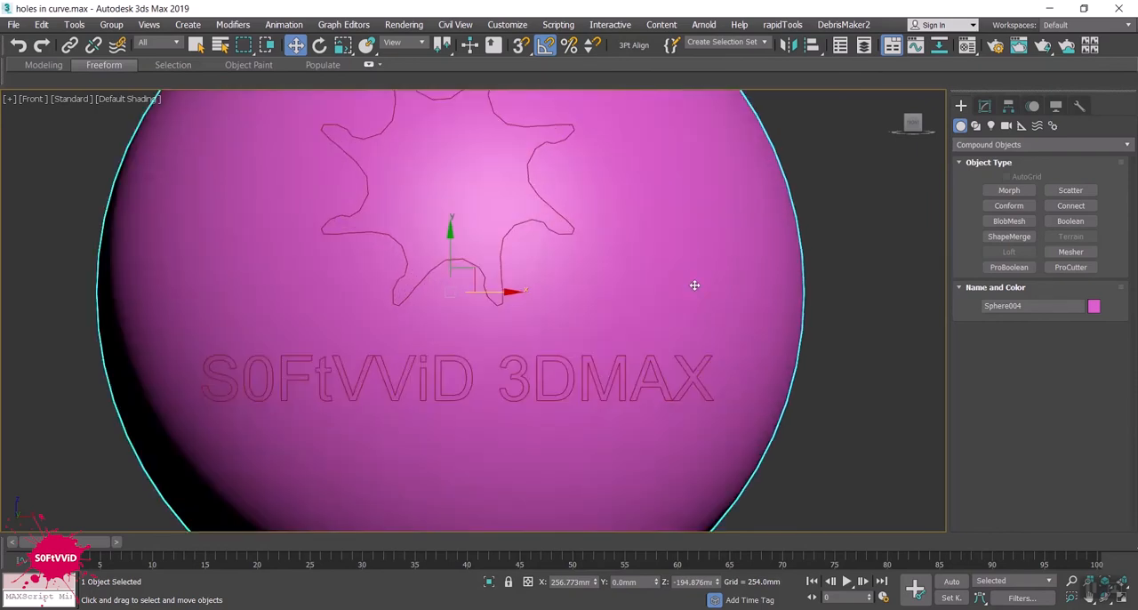
scroll(694, 276, down, 2)
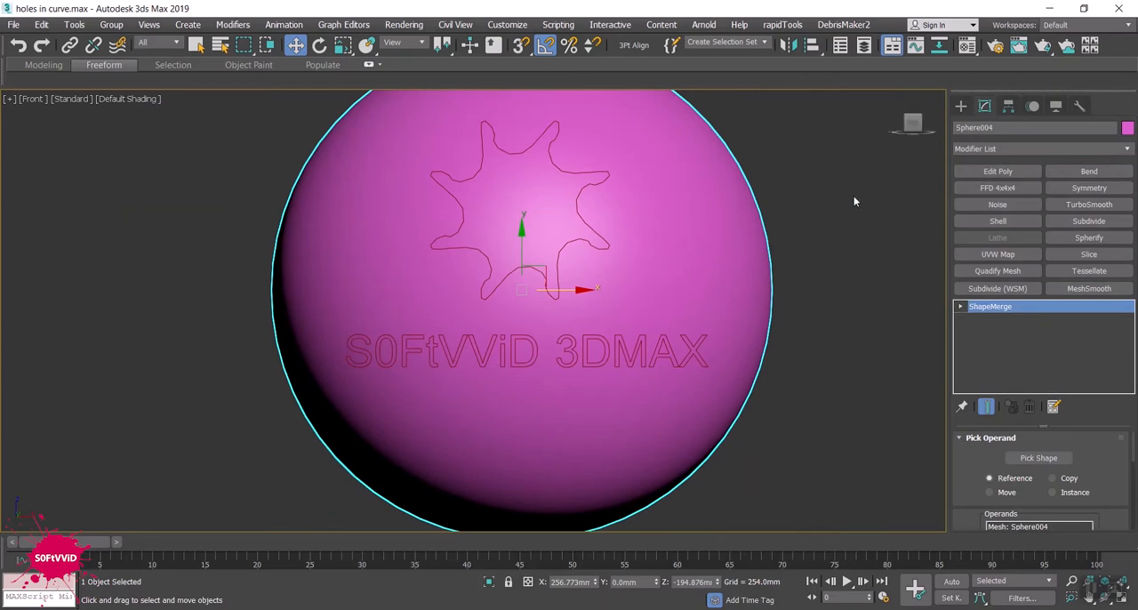
click(967, 106)
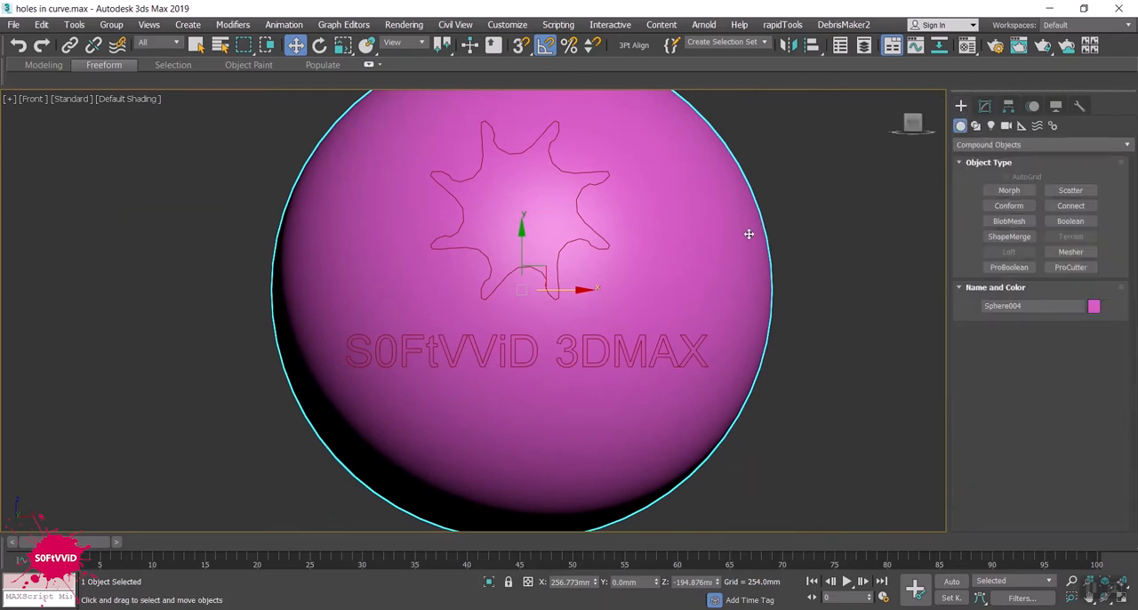
scroll(747, 233, down, 3)
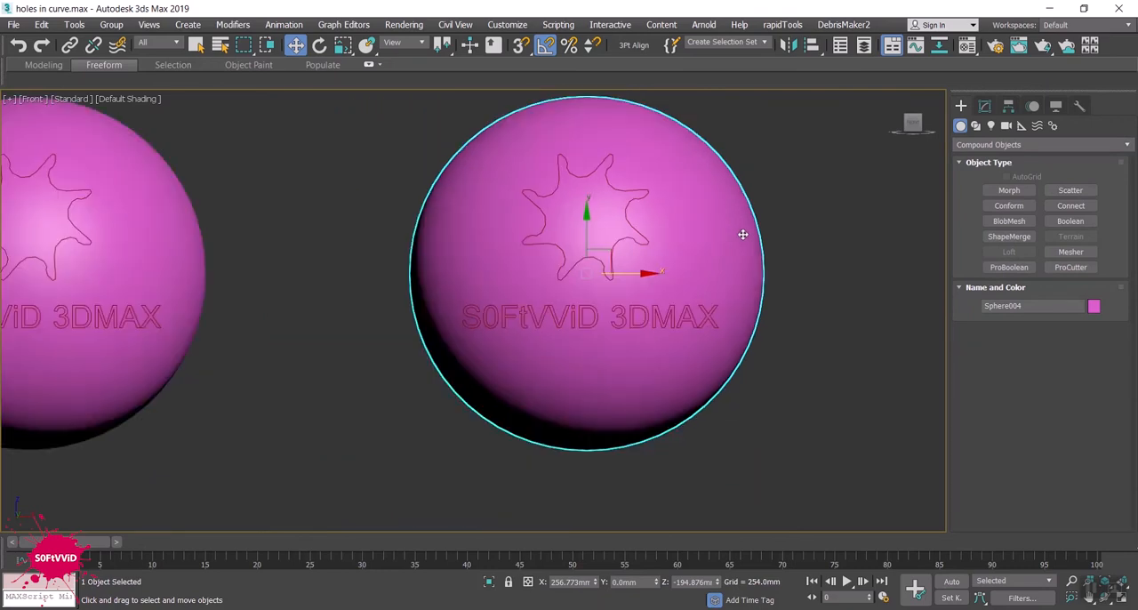
scroll(724, 246, up, 1)
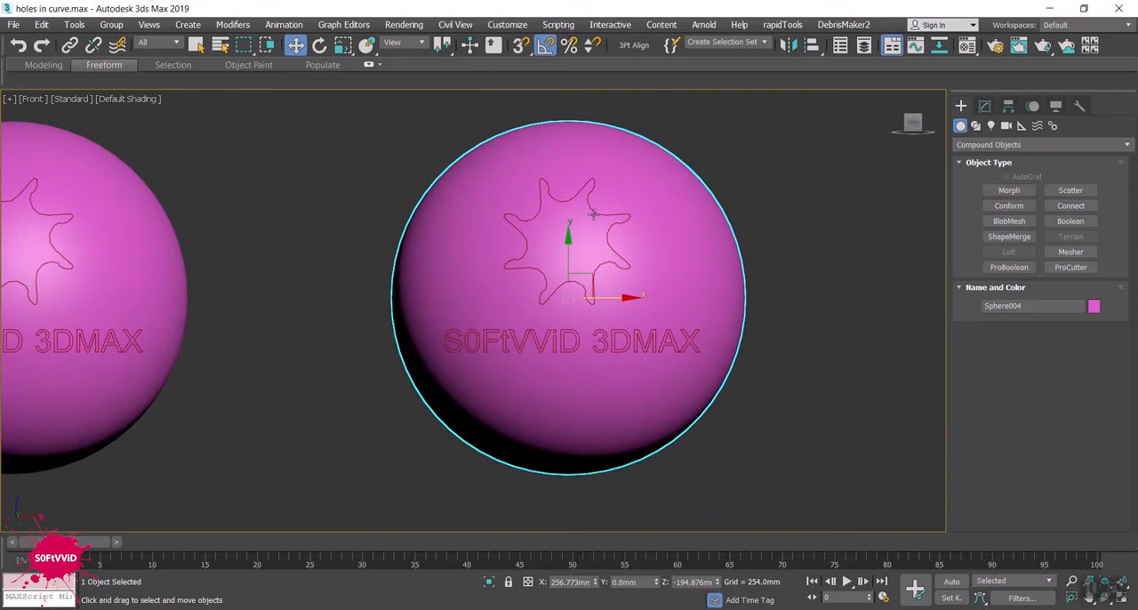
scroll(650, 232, up, 2)
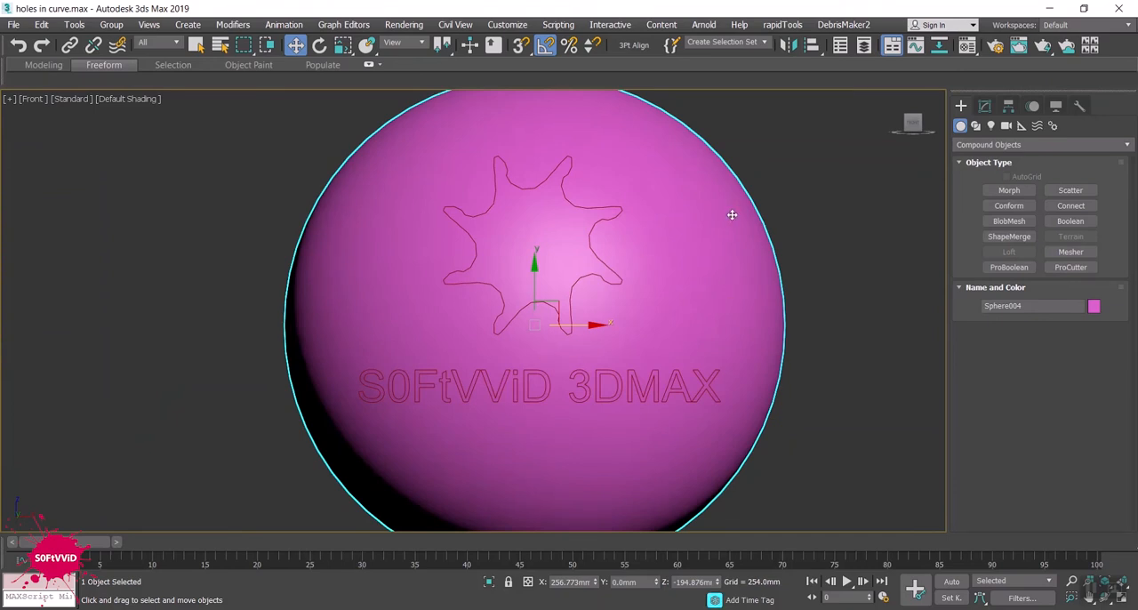
- Switch the category of geometry to create to Standard Primitives
click(985, 144)
click(984, 144)
click(984, 143)
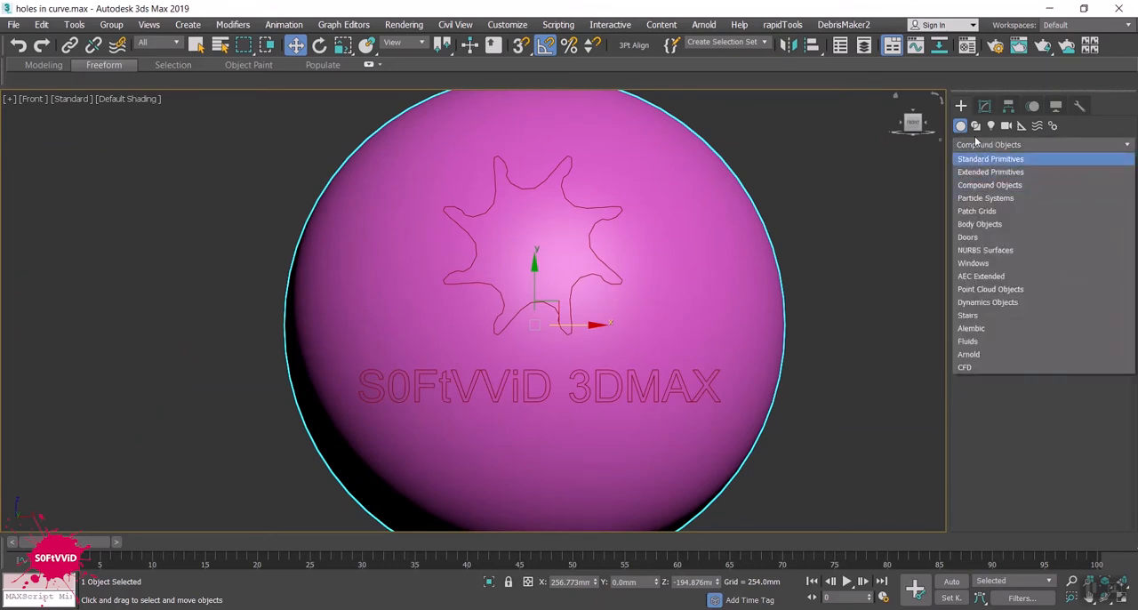
click(957, 108)
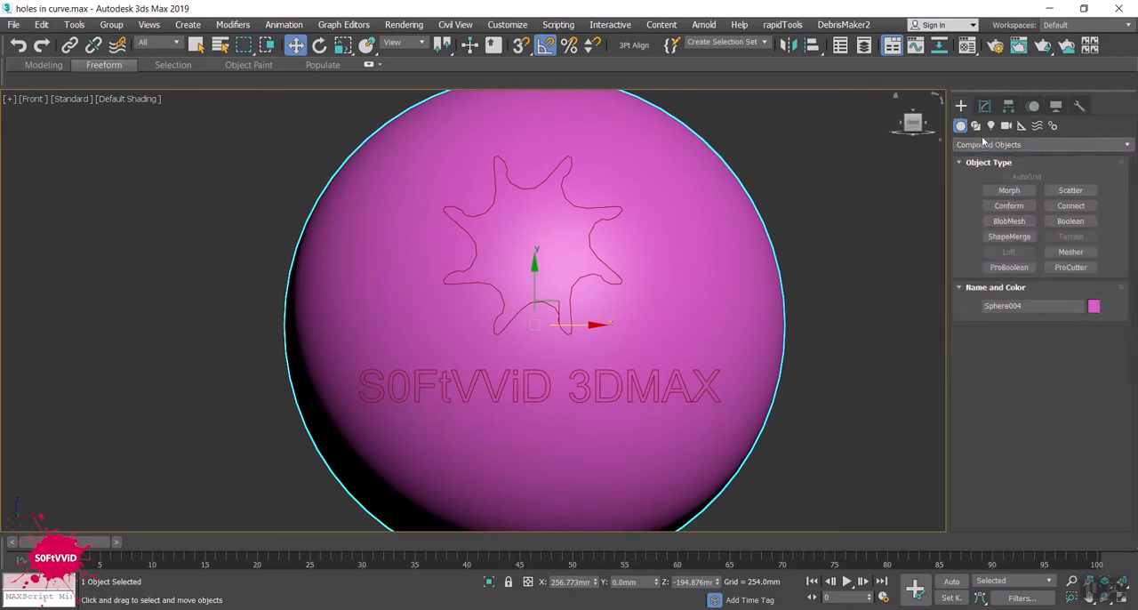
click(984, 143)
click(984, 145)
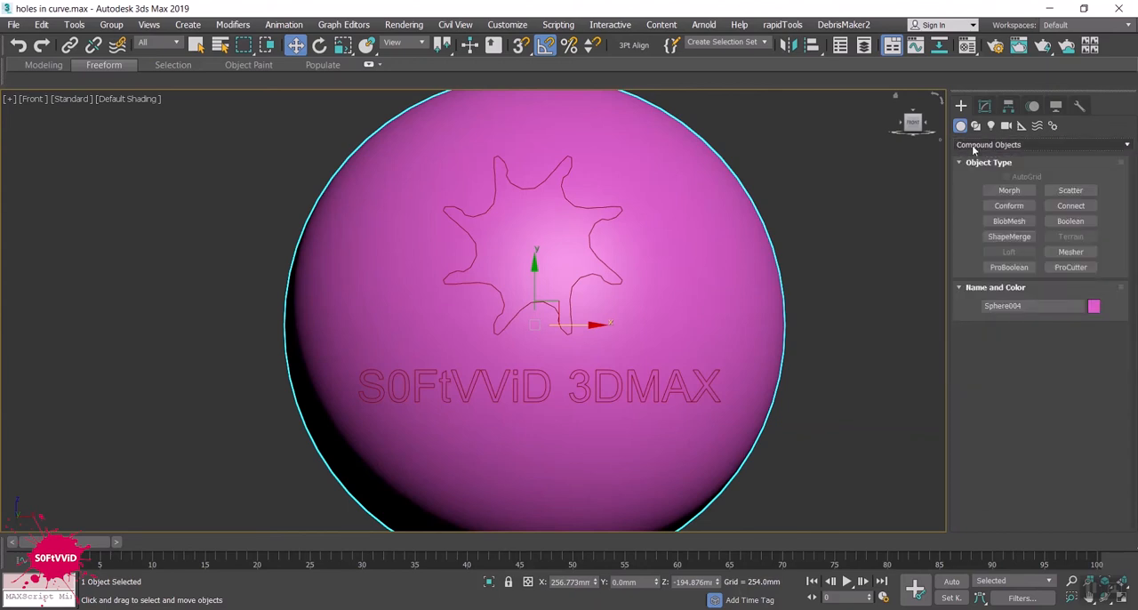
click(975, 146)
click(977, 158)
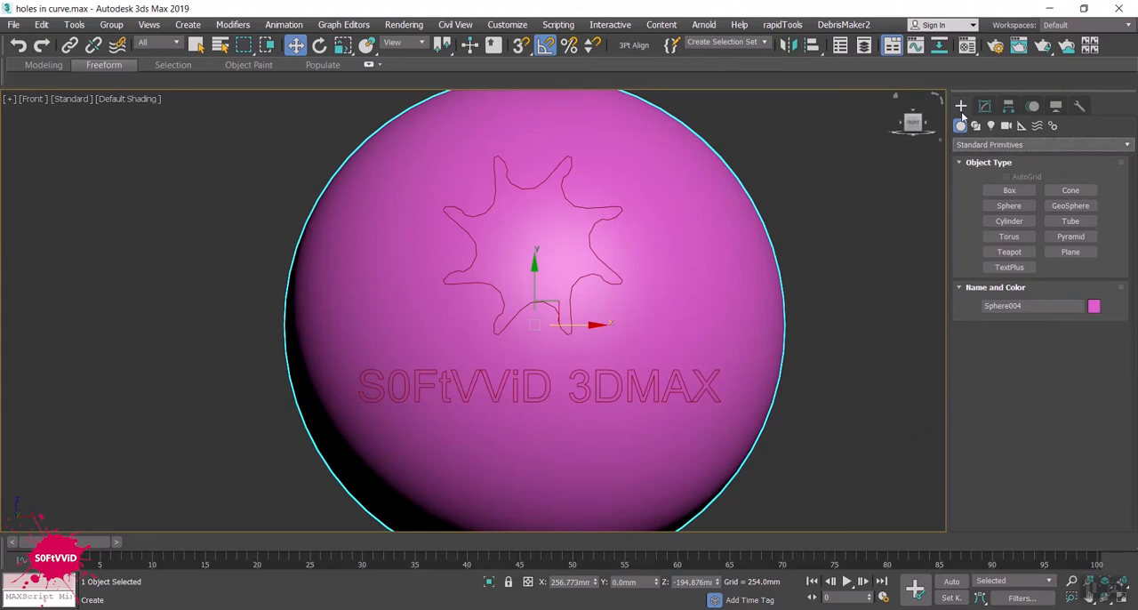
- Start a ShapeMerge compound object on the selected pink sphere with the Cookie Cutter operation
click(982, 145)
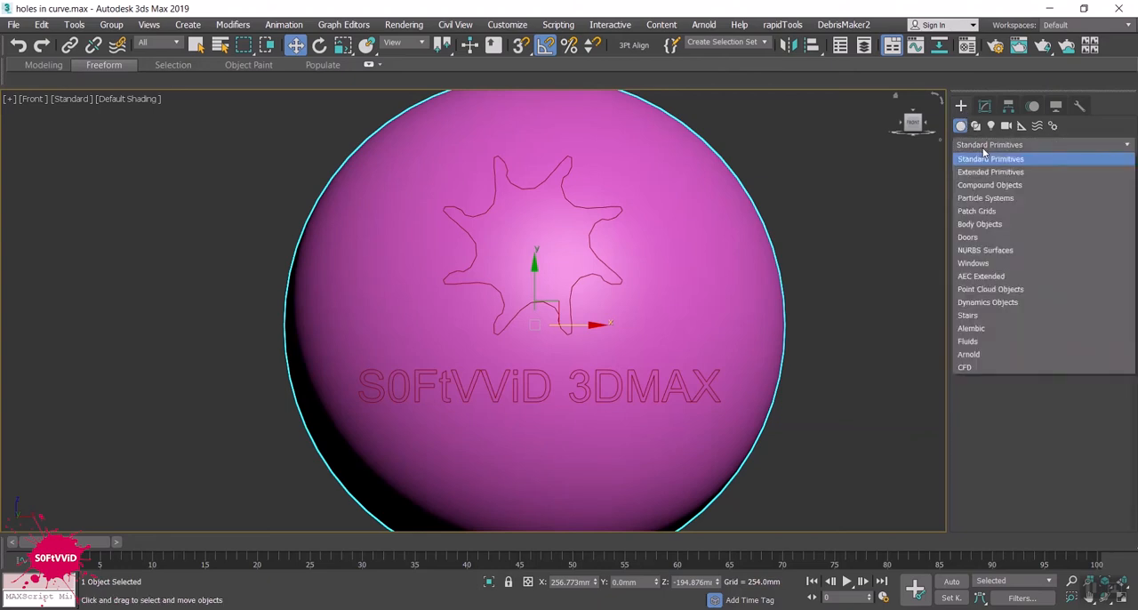
click(994, 182)
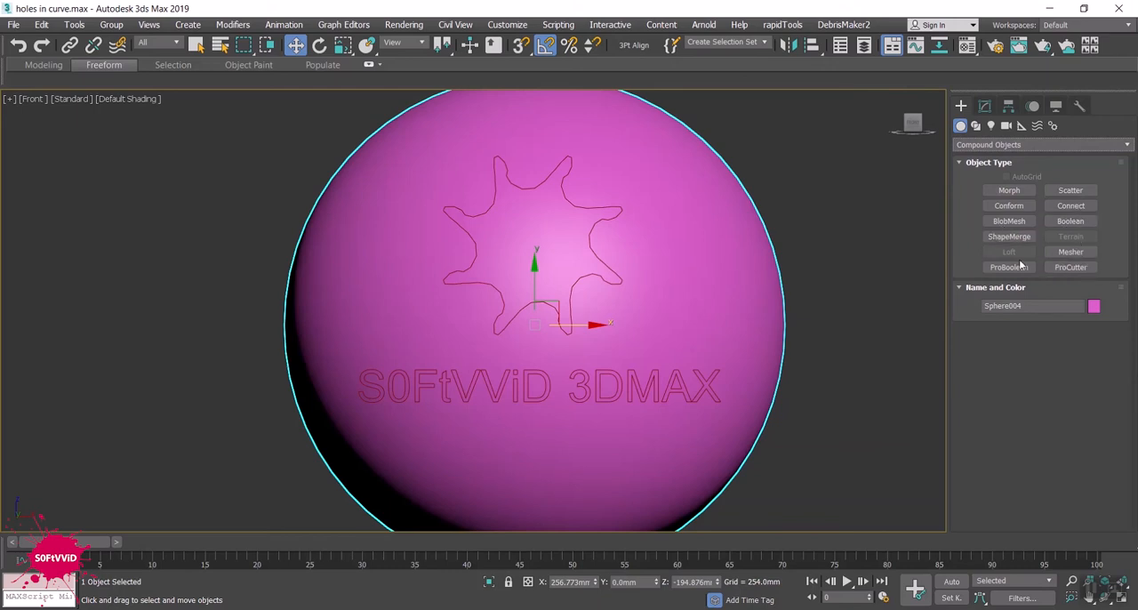
click(1001, 238)
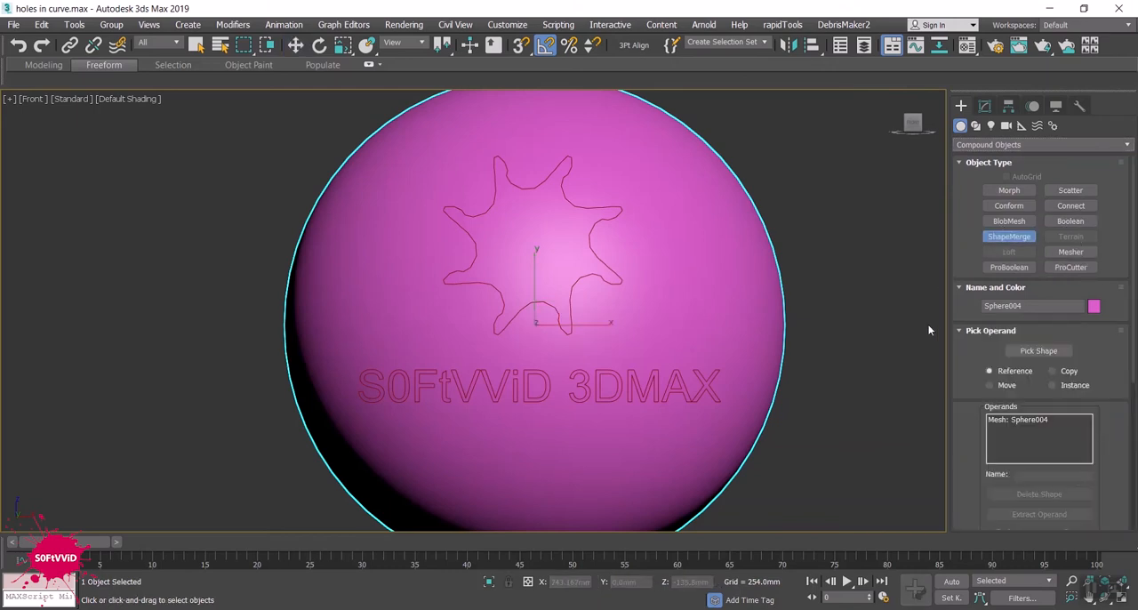
scroll(804, 378, down, 2)
middle_drag(774, 356, 748, 353)
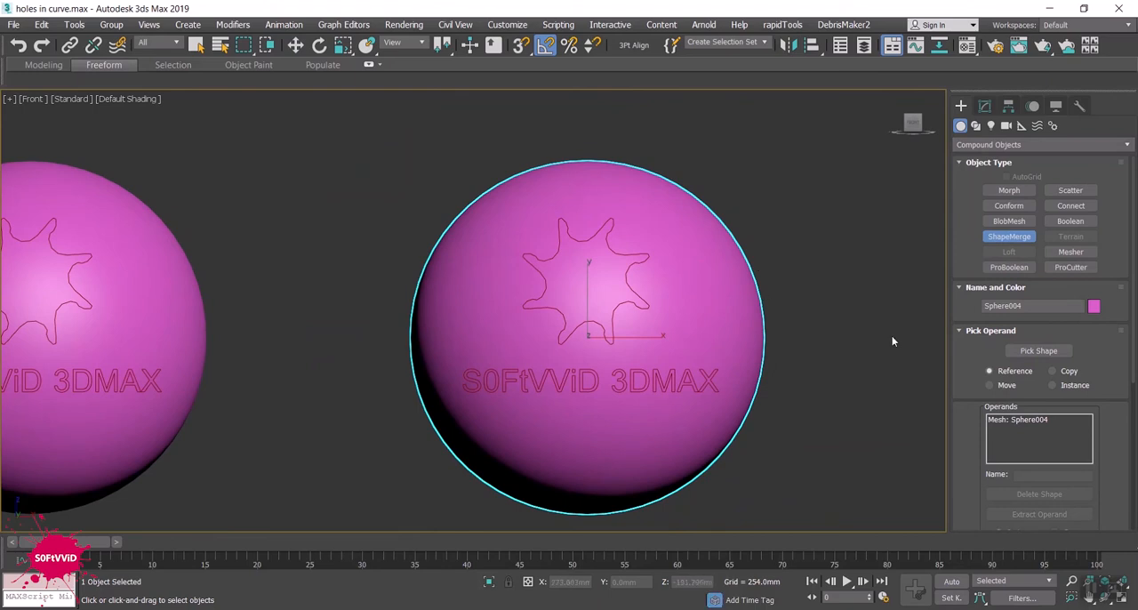
scroll(962, 399, down, 2)
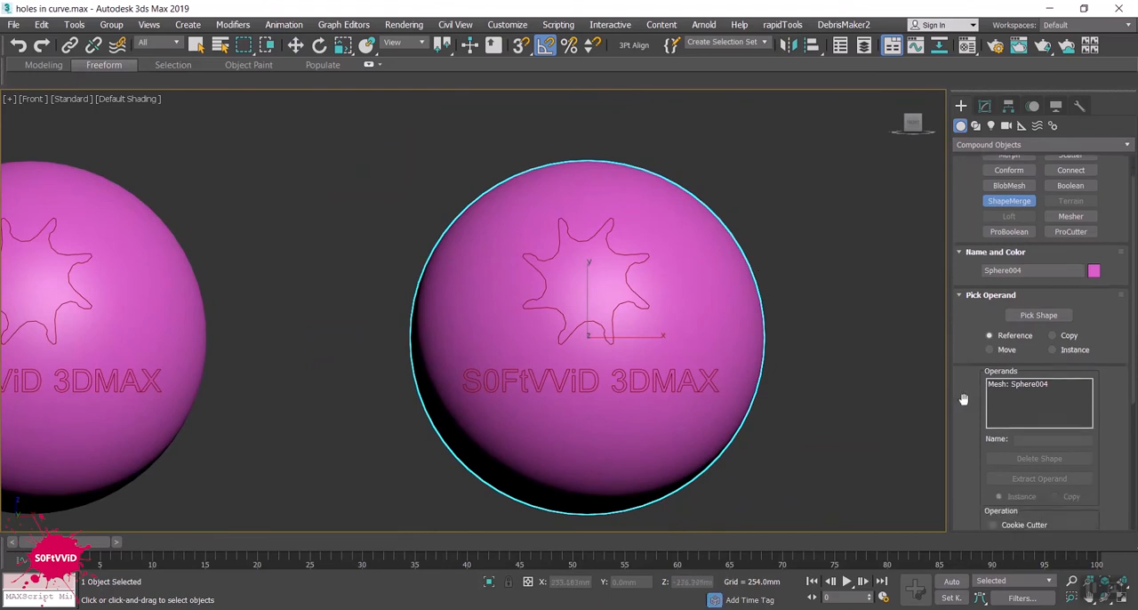
scroll(962, 399, down, 6)
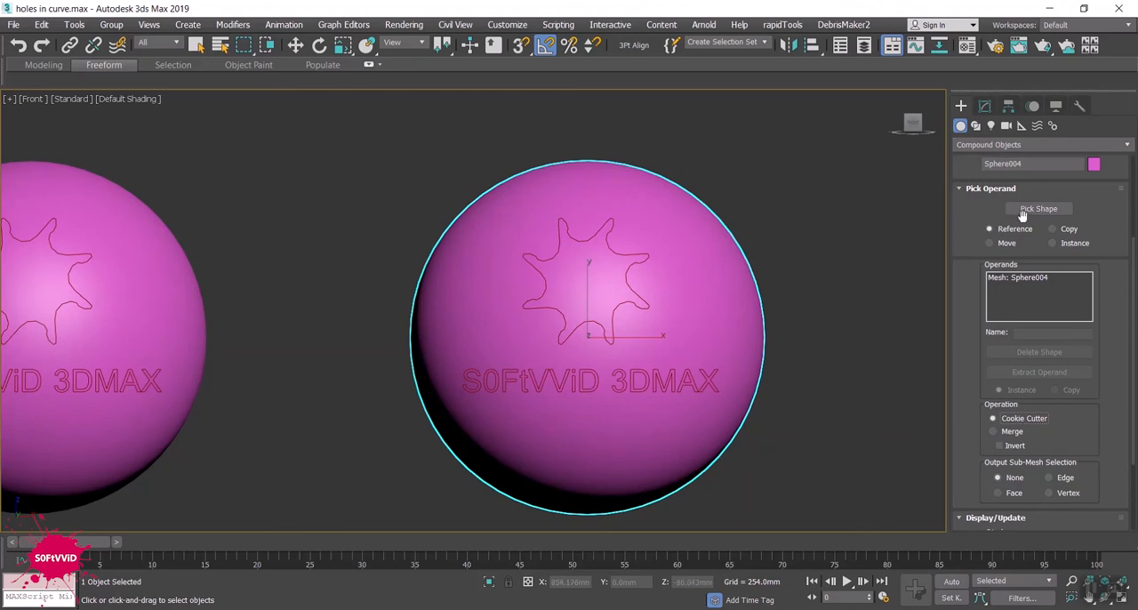
- Pick the combined star and text spline as the ShapeMerge shape to cut it out of the sphere
click(1048, 210)
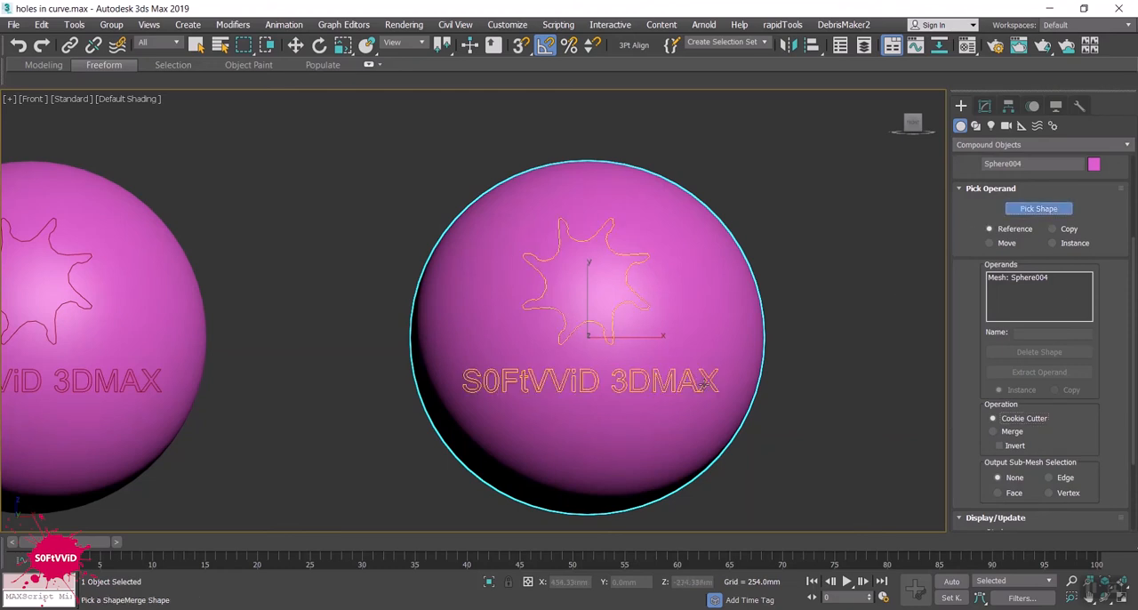
click(622, 373)
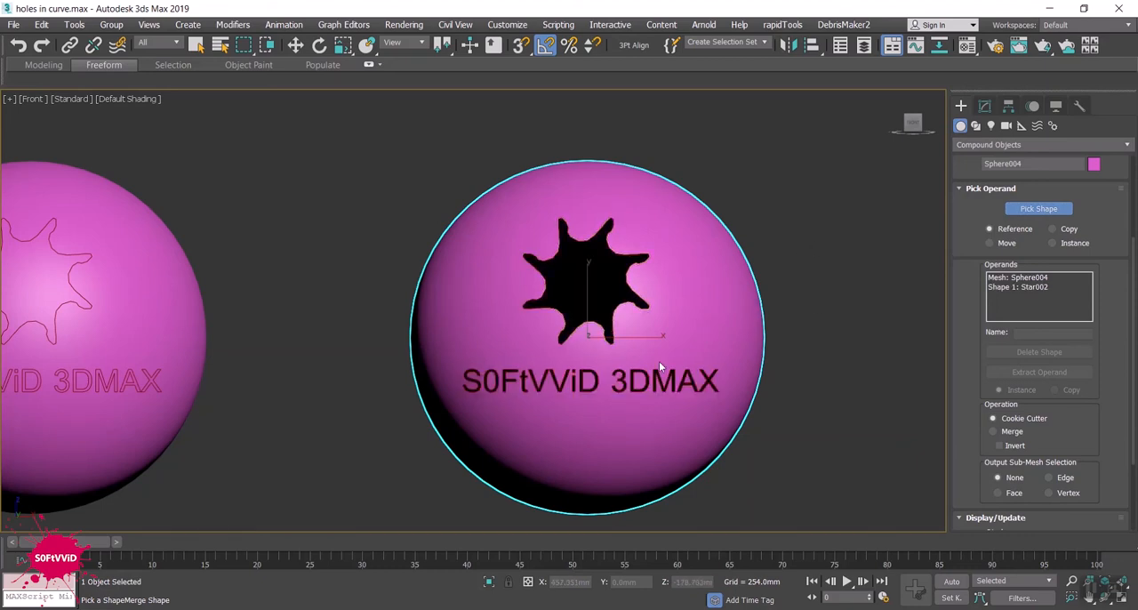
scroll(629, 395, up, 4)
alt+middle_drag(629, 396, 407, 403)
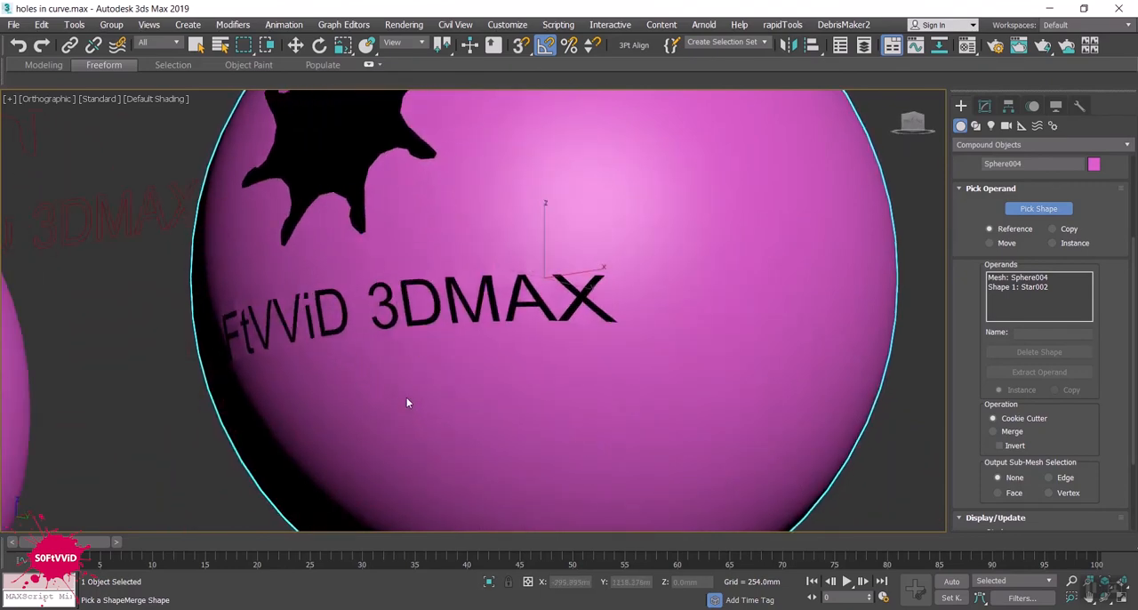
- Invert the Cookie Cutter operation to keep only the star and text pieces of the sphere's surface
click(1011, 447)
alt+middle_drag(543, 392, 211, 330)
scroll(489, 385, down, 2)
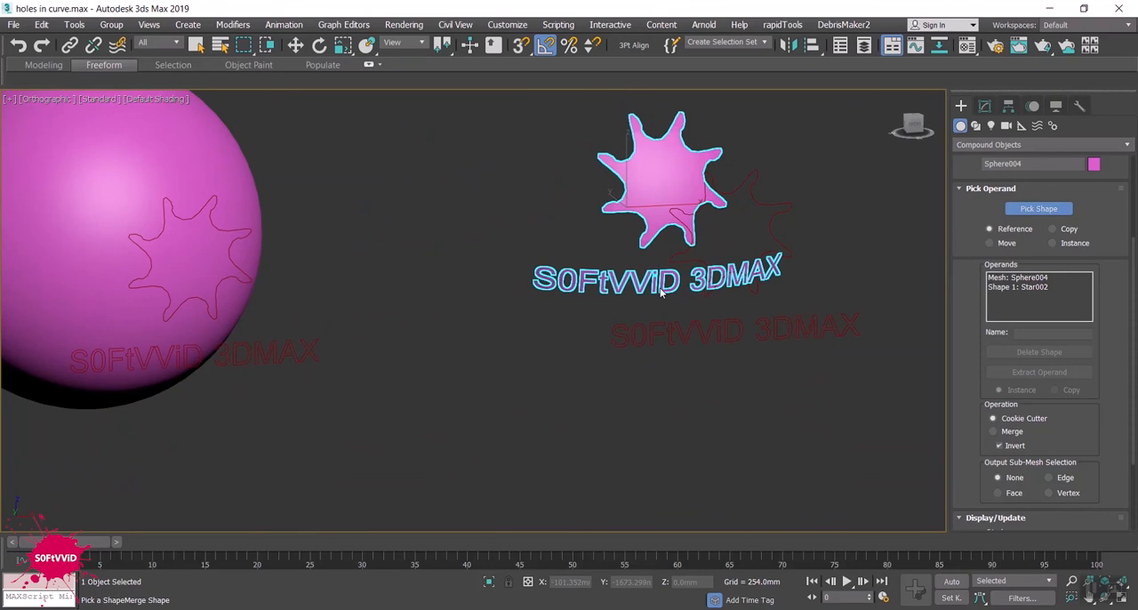
- Select the uncut pink sphere behind the star and text outlines, show it from the front, and review its existing ShapeMerge parameters
key(w)
click(182, 182)
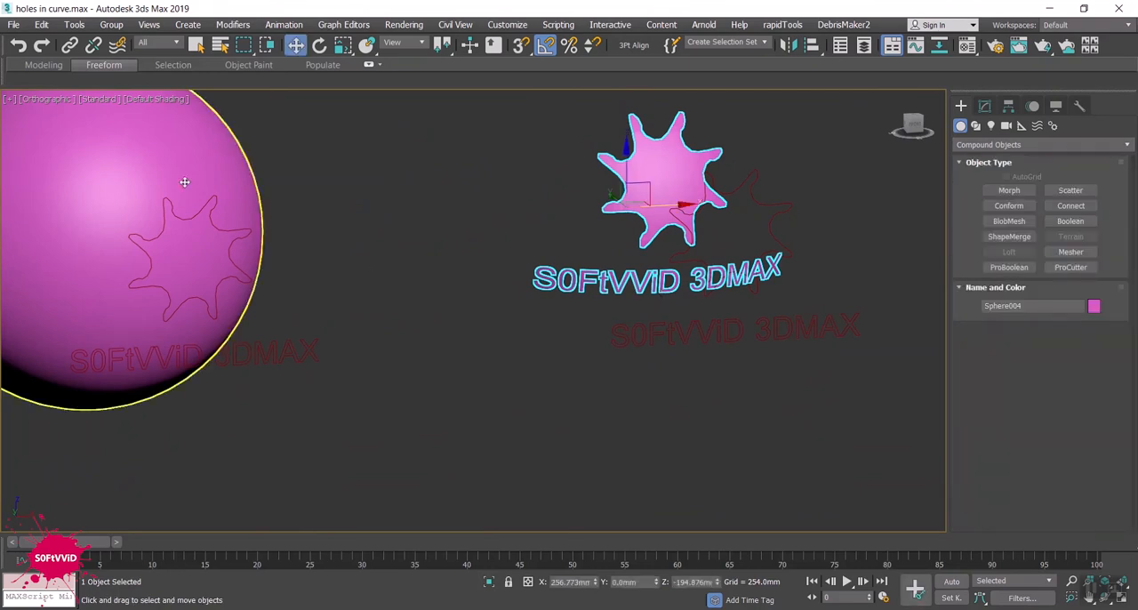
middle_drag(271, 287, 484, 321)
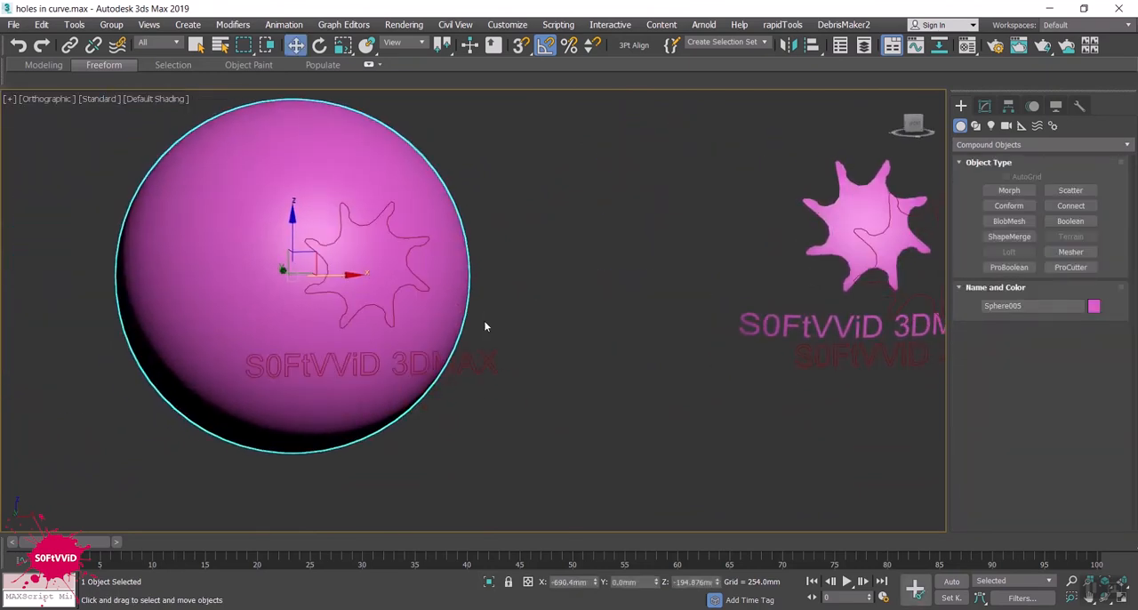
key(f)
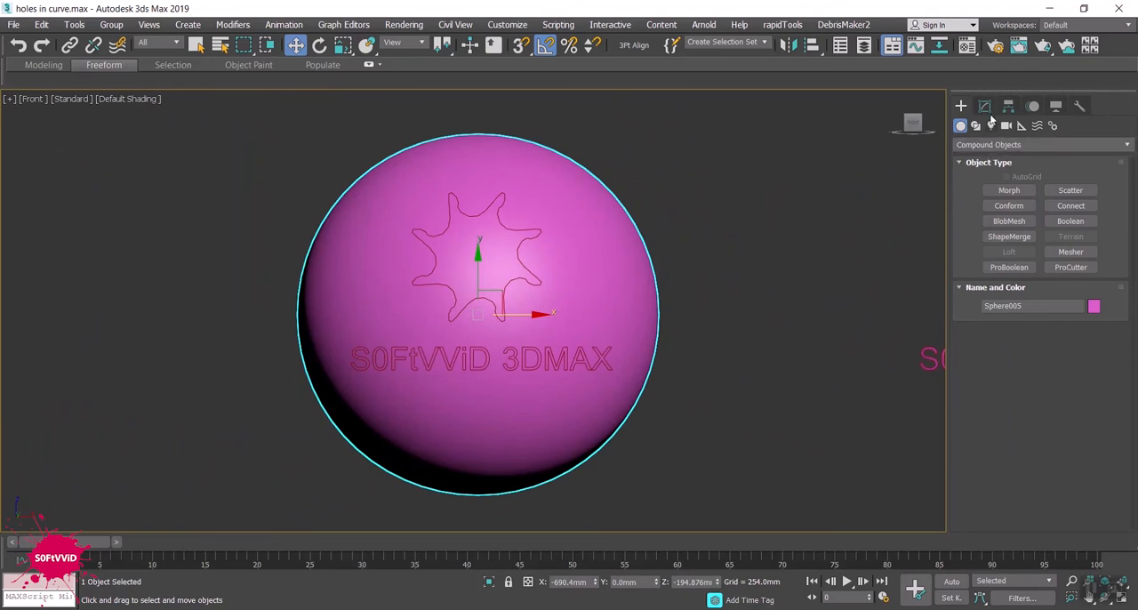
click(985, 107)
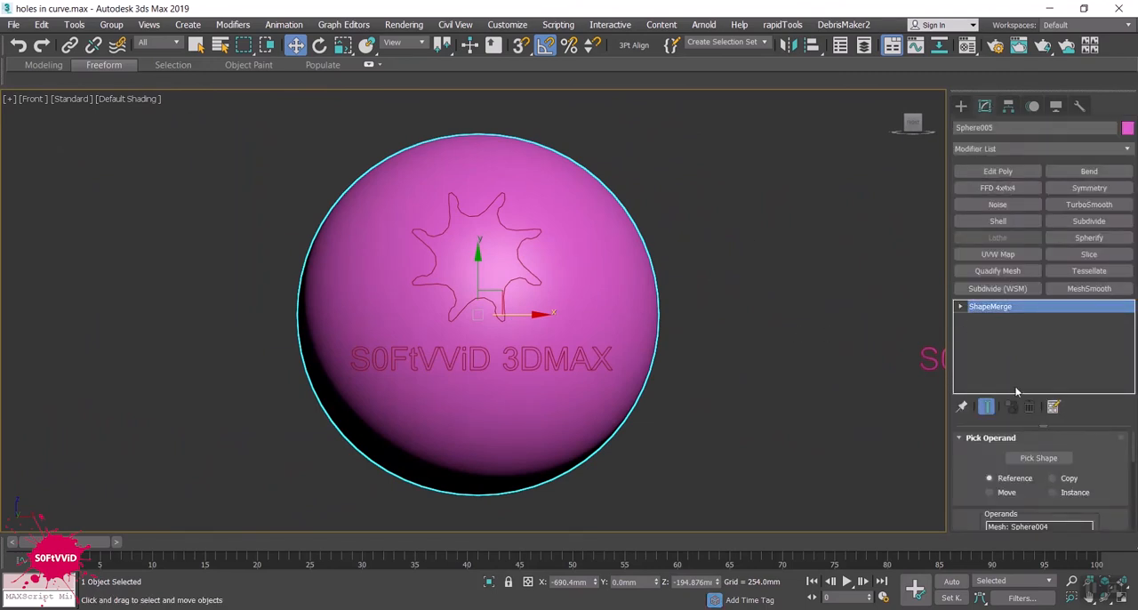
scroll(994, 472, down, 2)
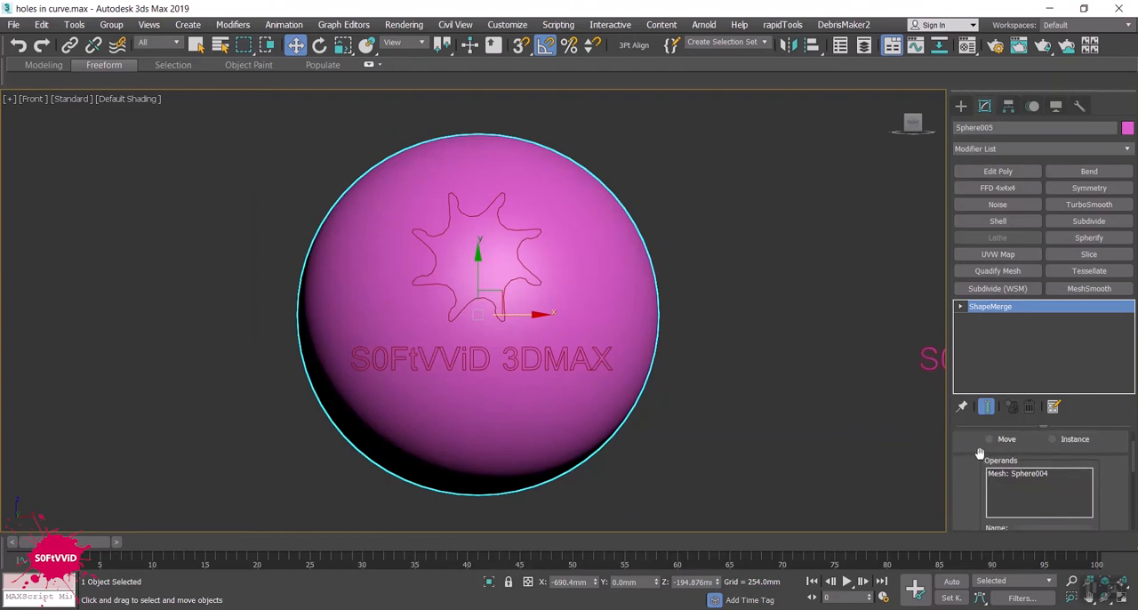
scroll(980, 457, down, 3)
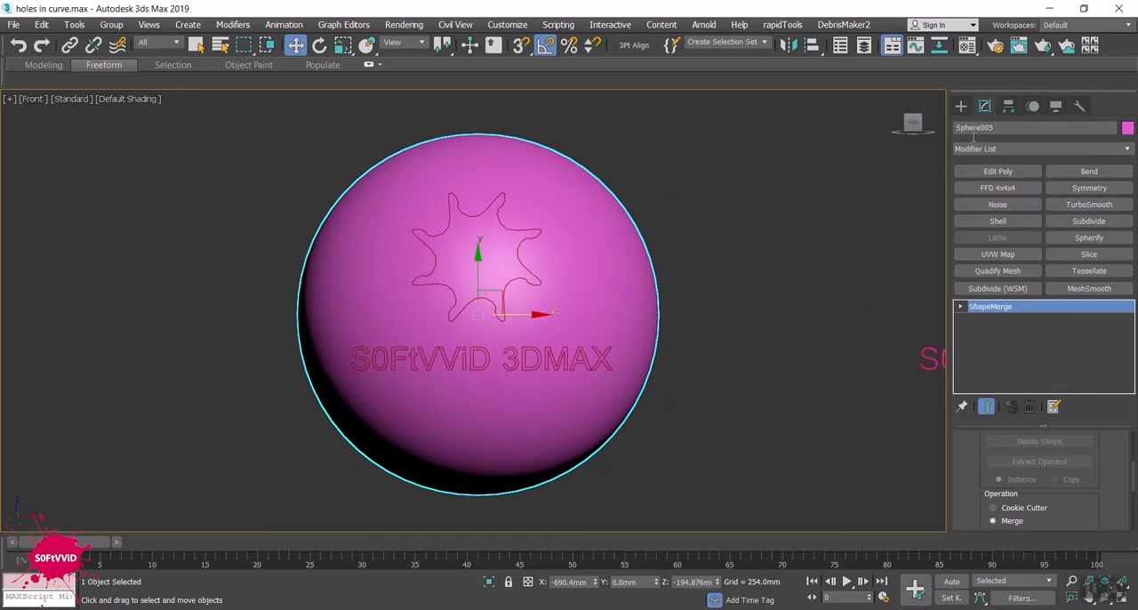
- Apply ShapeMerge with the Merge operation to the selected sphere, picking the combined star and text spline as its shape
click(960, 106)
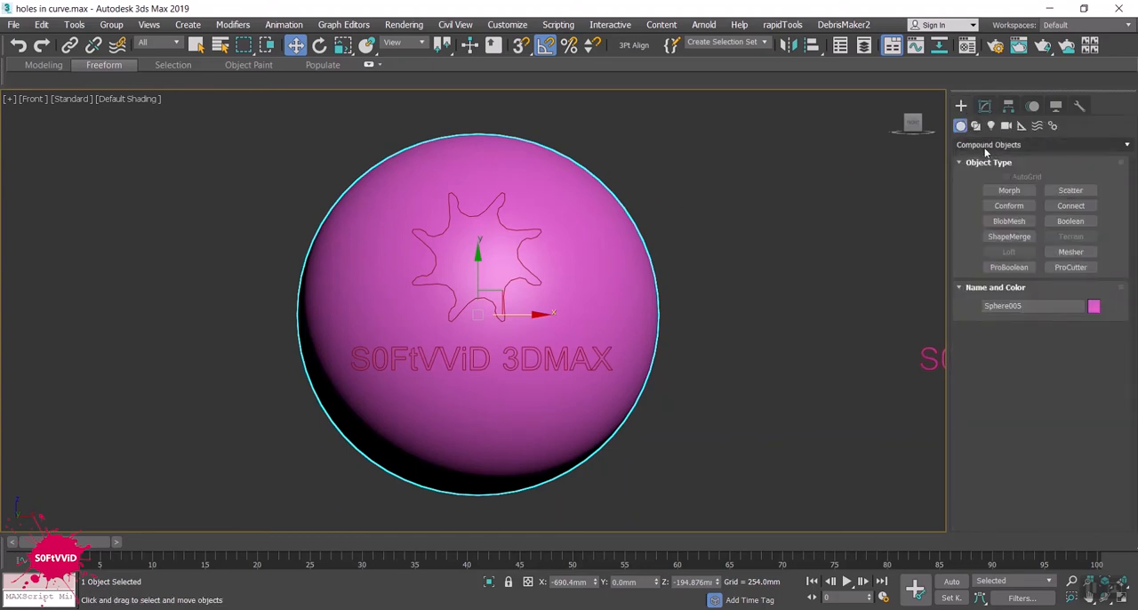
click(1009, 237)
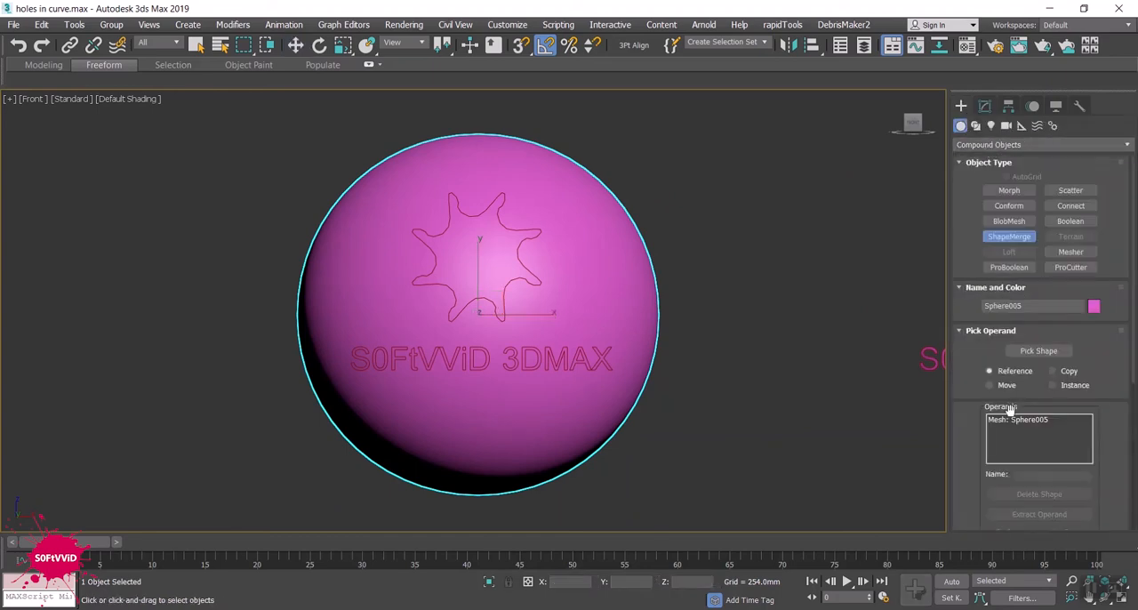
scroll(1104, 414, down, 4)
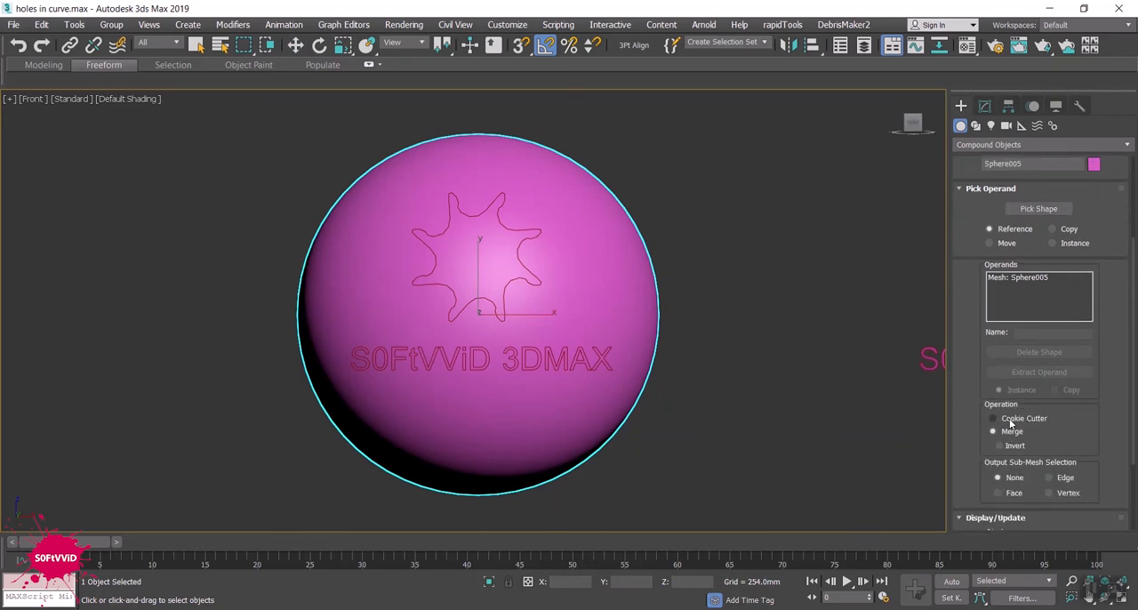
click(1052, 212)
click(511, 313)
- Display edged faces to check the star and text outlines projected on the sphere, and finish the ShapeMerge
alt+middle_drag(375, 333, 315, 375)
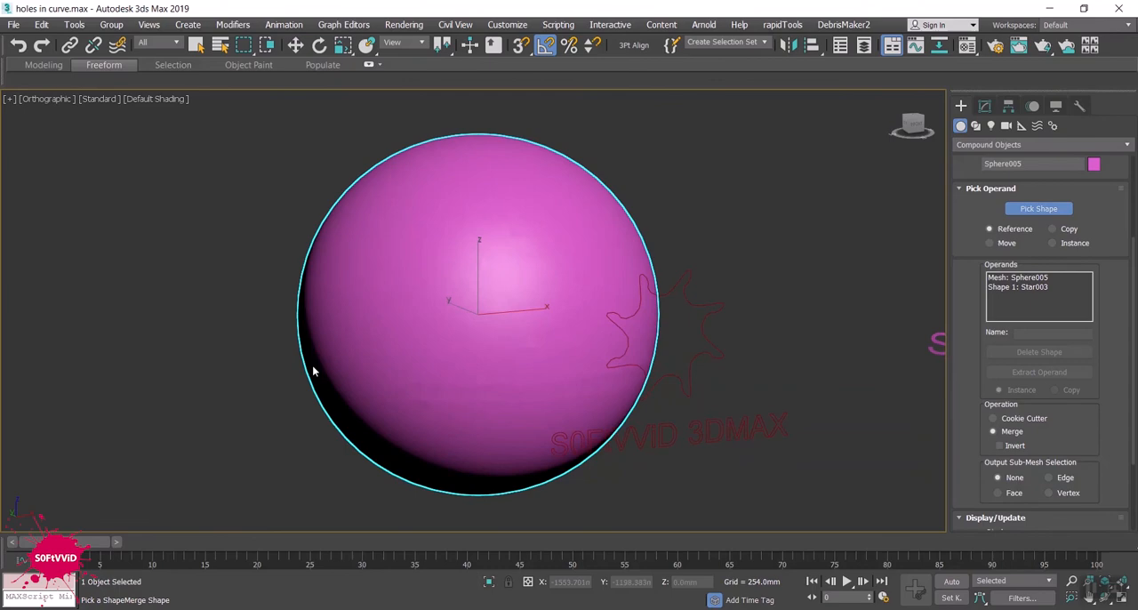
key(F4)
alt+middle_drag(463, 447, 440, 435)
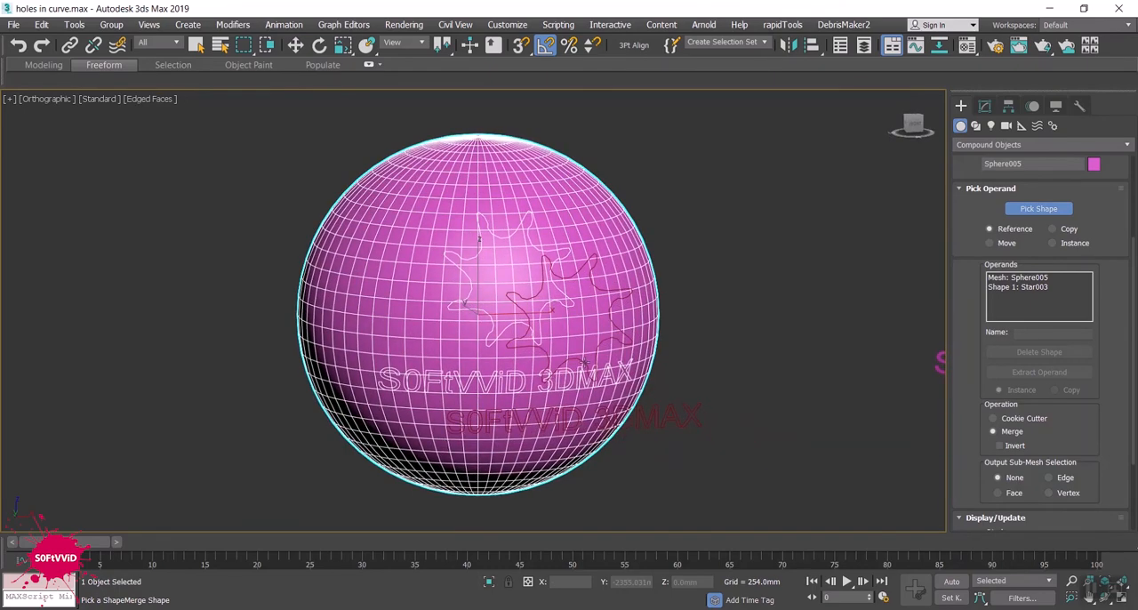
right_click(784, 206)
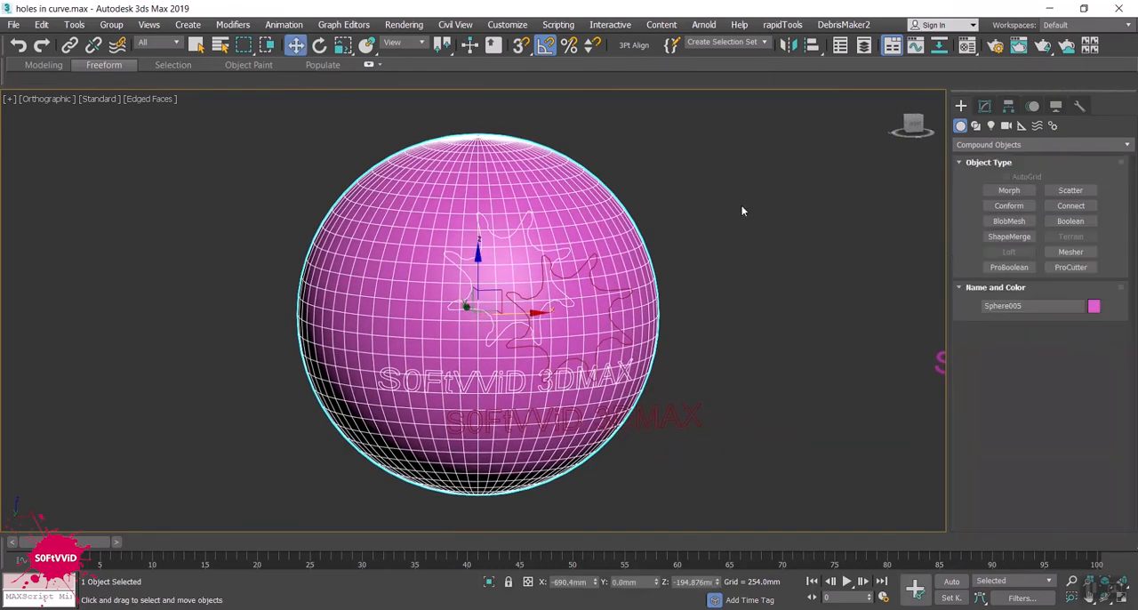
- Add an Edit Poly modifier to the merged sphere and collapse its whole modifier stack
click(984, 106)
click(995, 170)
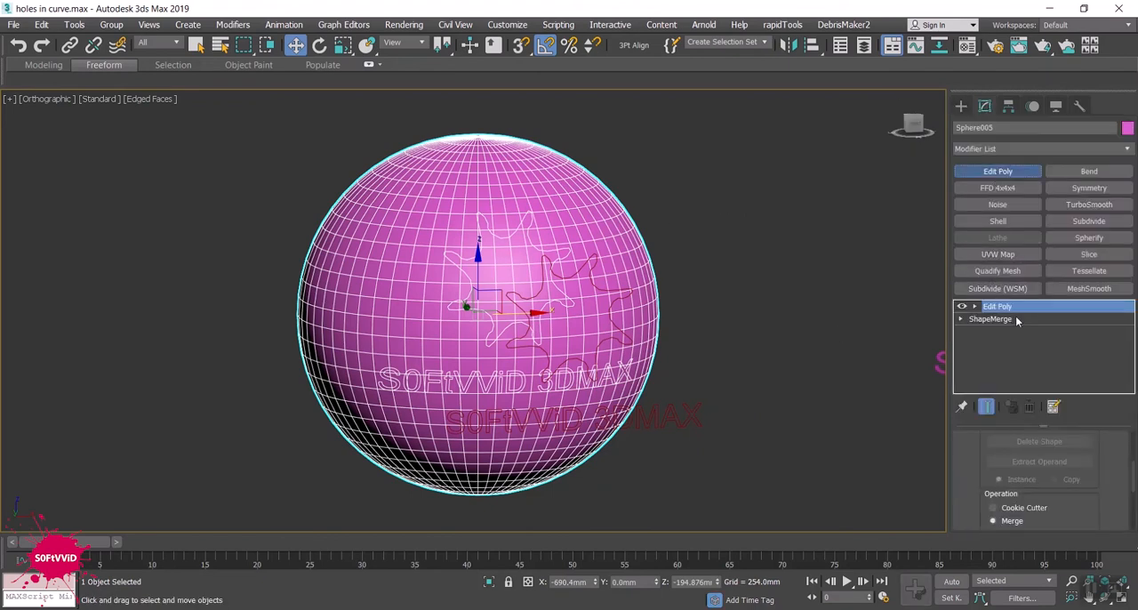
right_click(1010, 311)
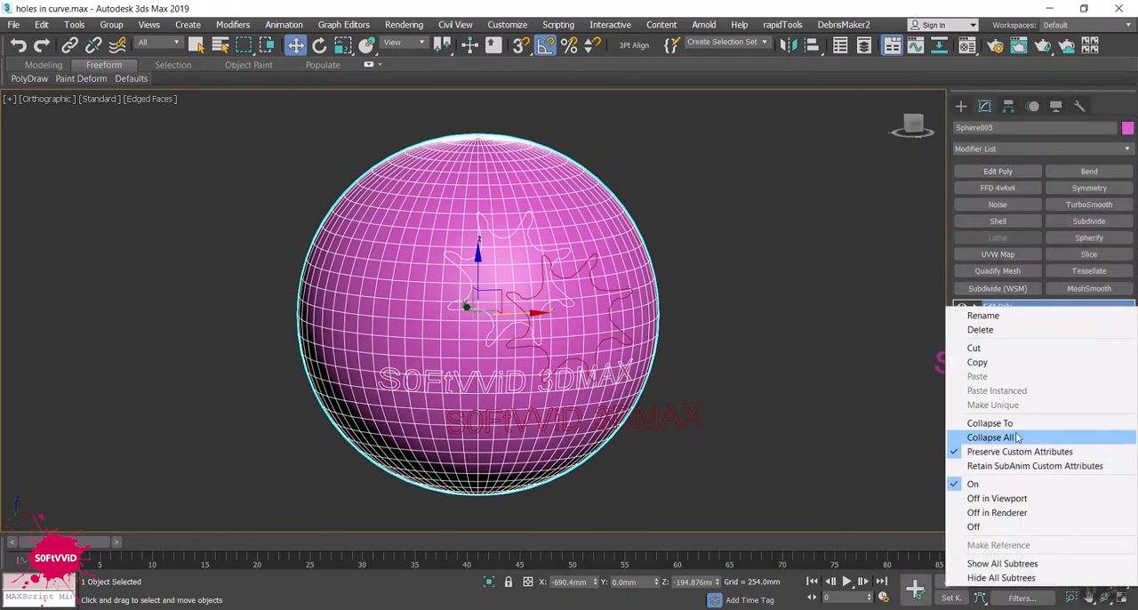
click(1018, 436)
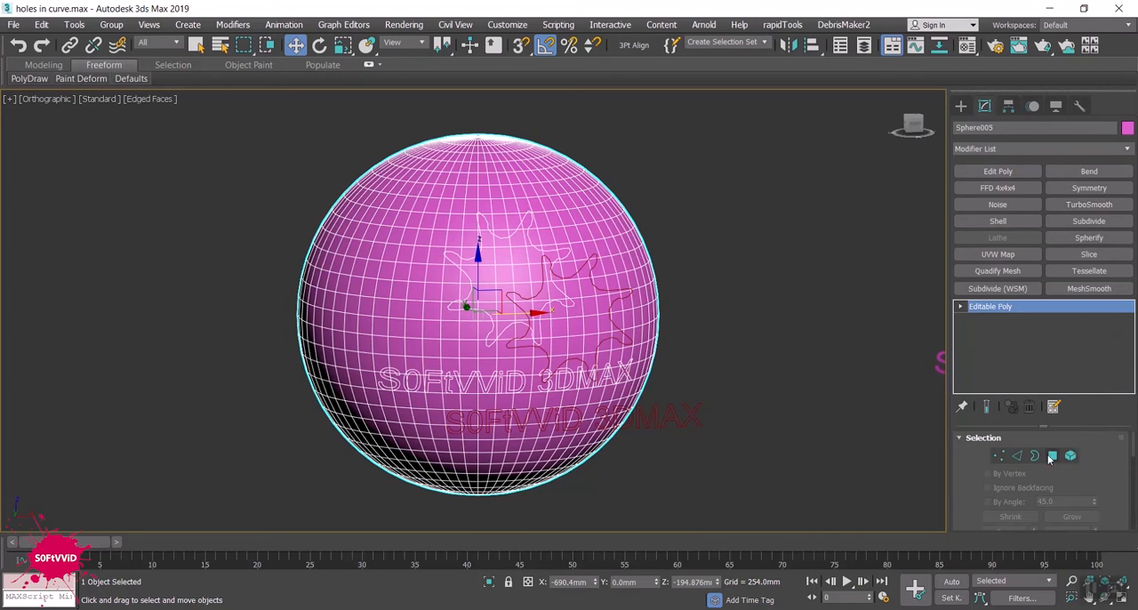
- Activate the sphere's polygon level with the projected star and text faces selected, and isolate the sphere
click(1052, 455)
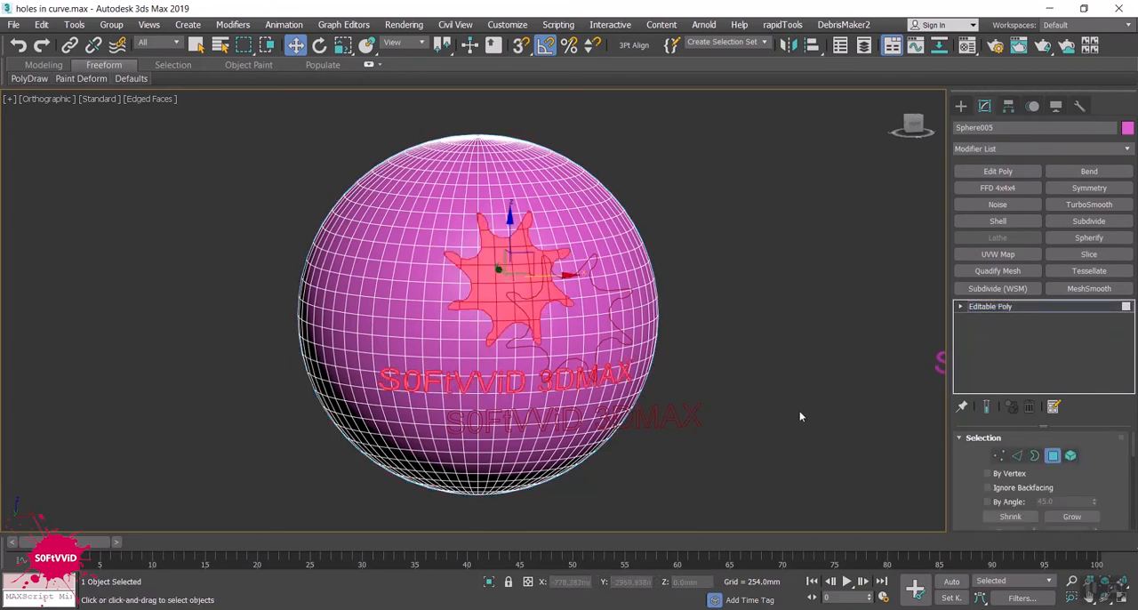
click(490, 581)
click(493, 459)
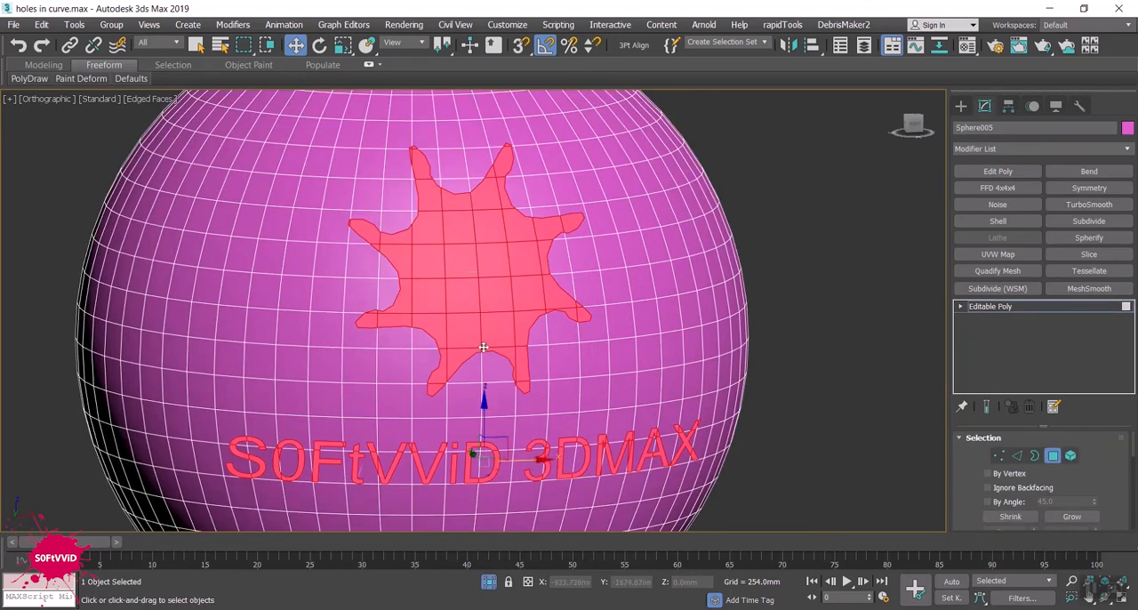
scroll(506, 366, down, 3)
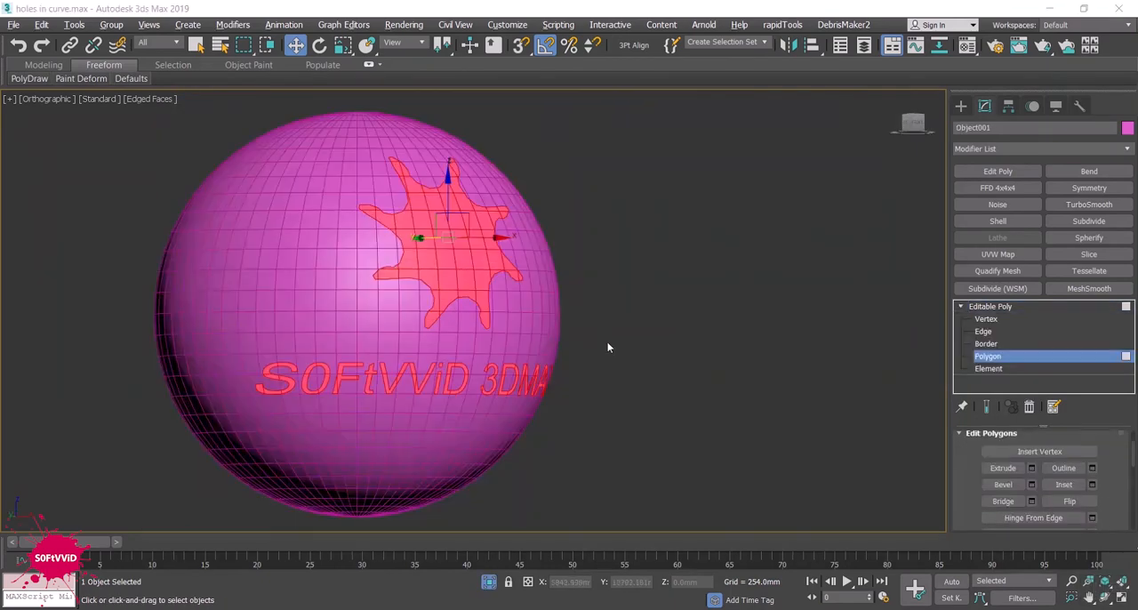
- Detach the selected star and text polygons from the sphere as a separate object
alt+middle_drag(607, 343, 807, 440)
scroll(1081, 476, down, 3)
scroll(1113, 479, down, 4)
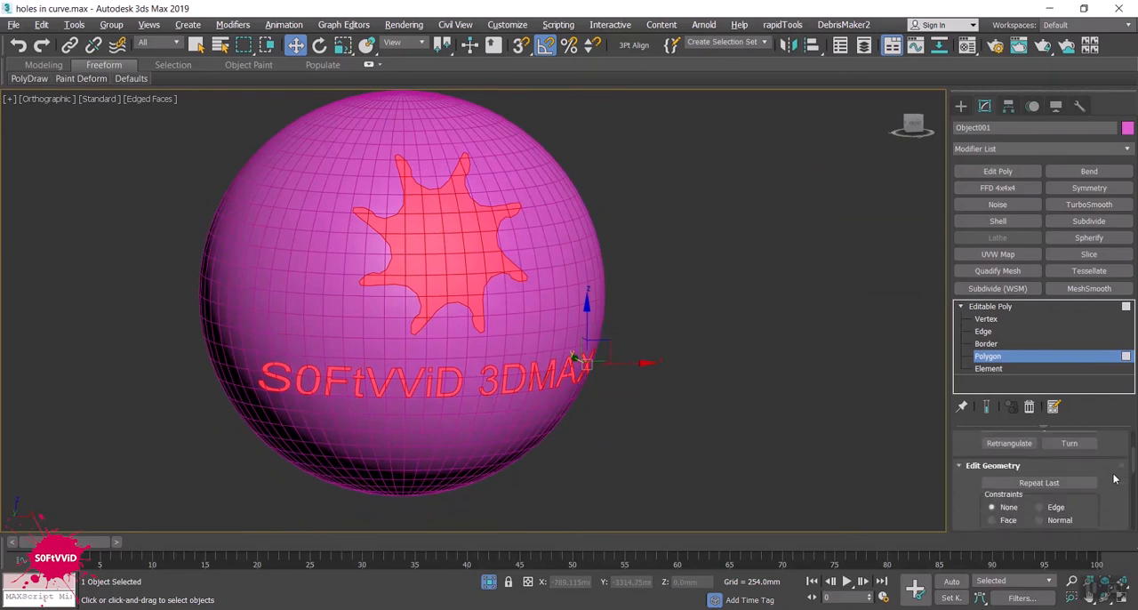
scroll(1114, 478, down, 2)
click(1066, 485)
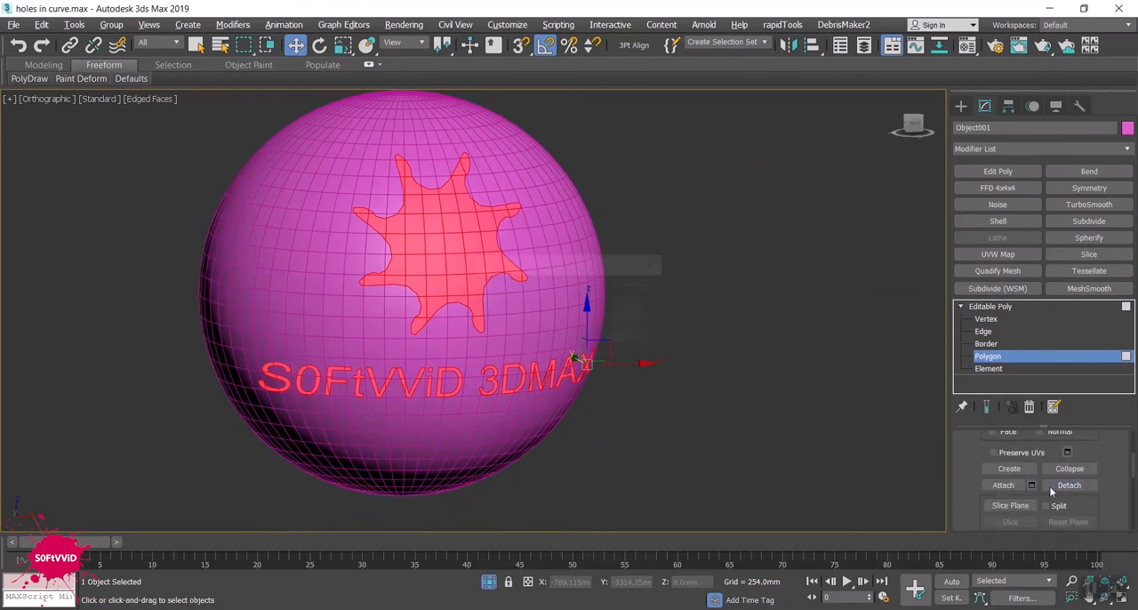
click(613, 319)
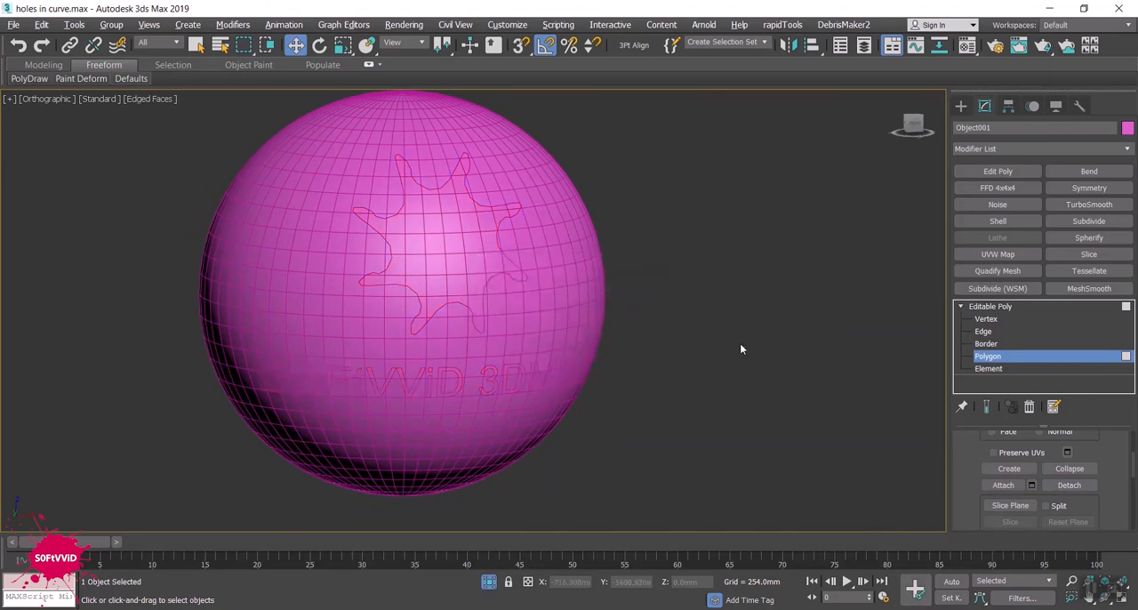
- Select the detached star and text object and activate its polygon level with its faces selected
click(960, 106)
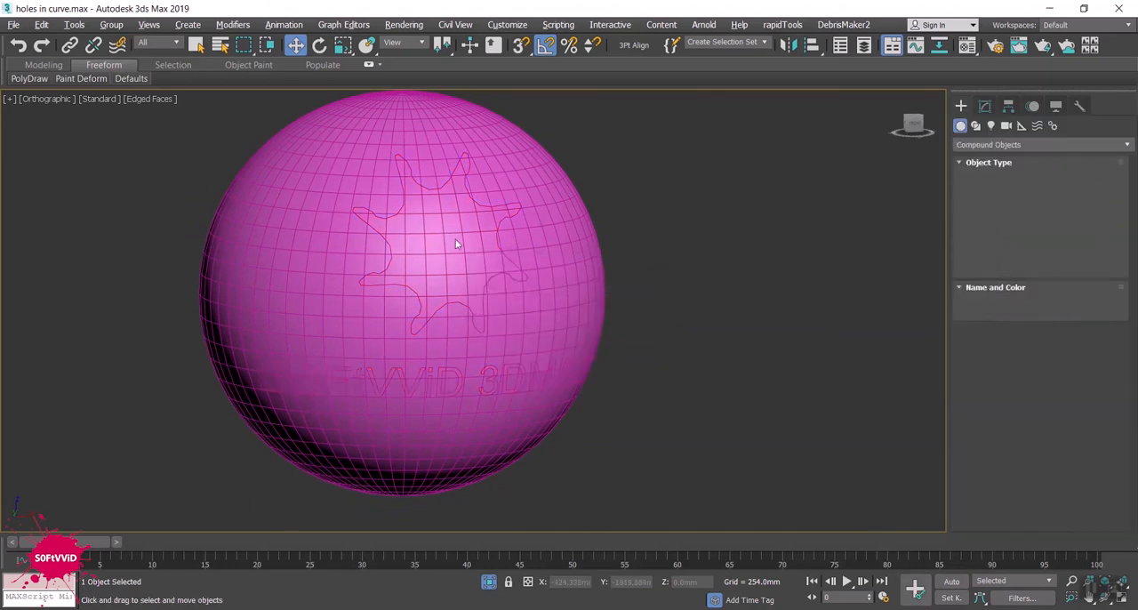
click(453, 243)
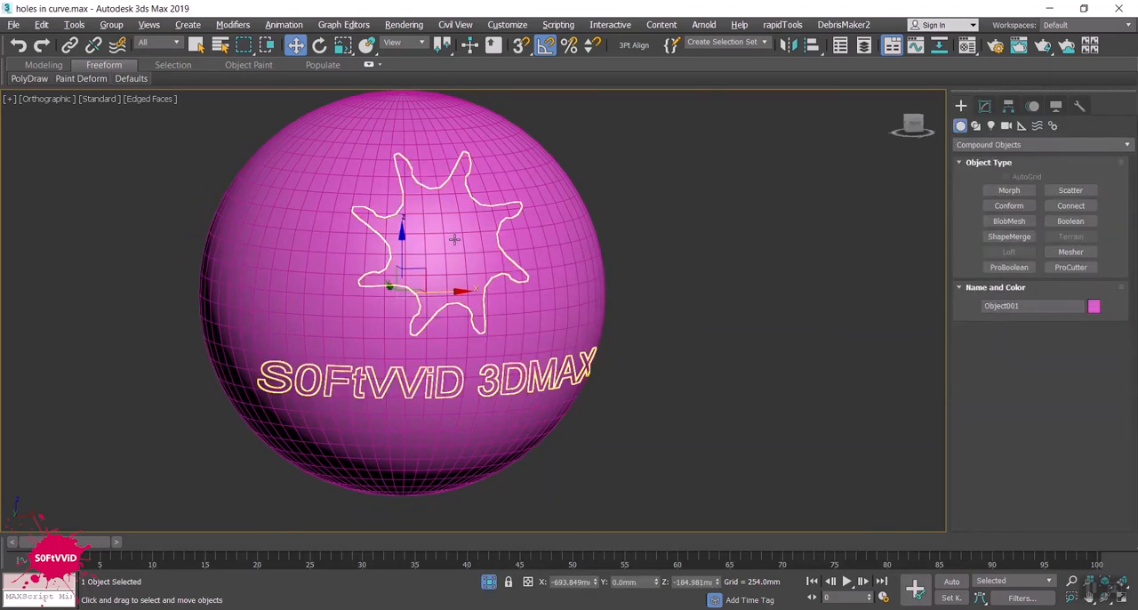
click(984, 106)
click(960, 306)
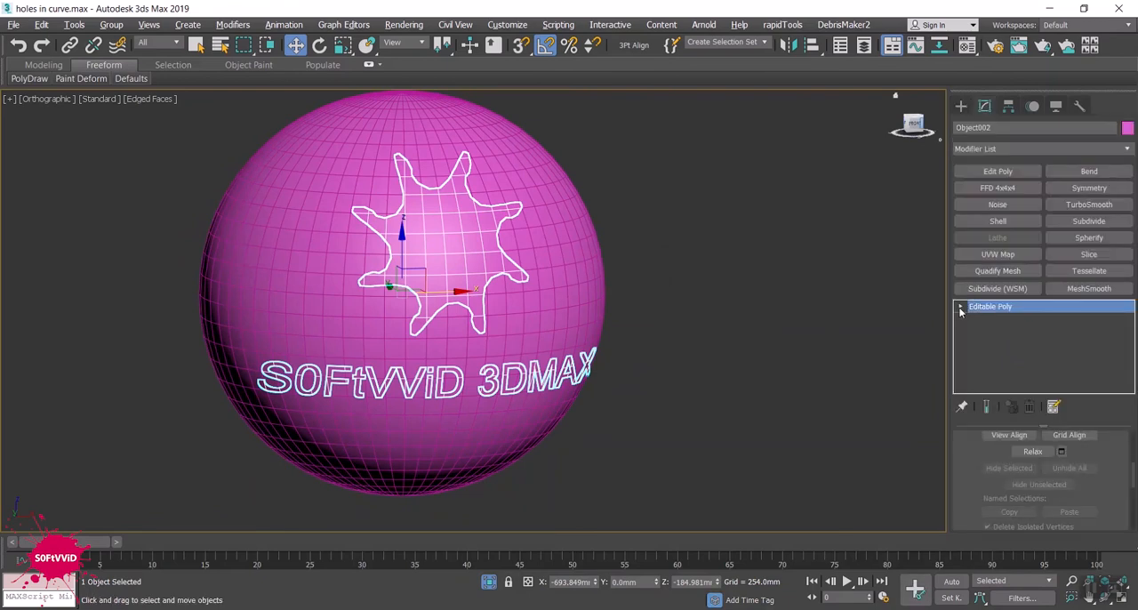
click(989, 355)
- Extrude the selected star and text polygons to a height of 8.369 mm
scroll(1058, 462, down, 5)
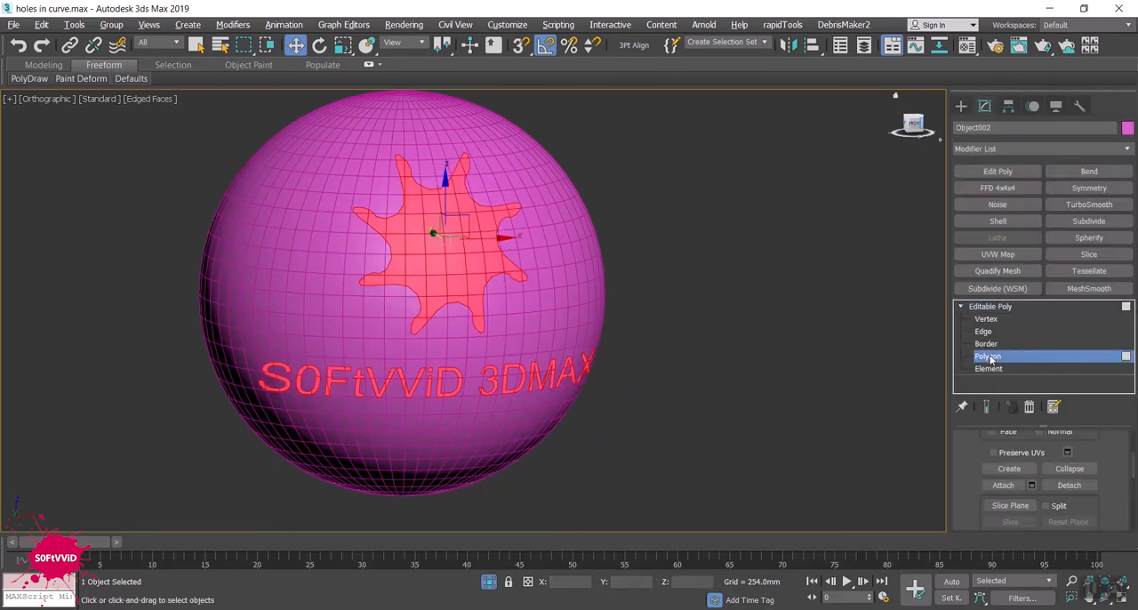
scroll(1110, 483, down, 2)
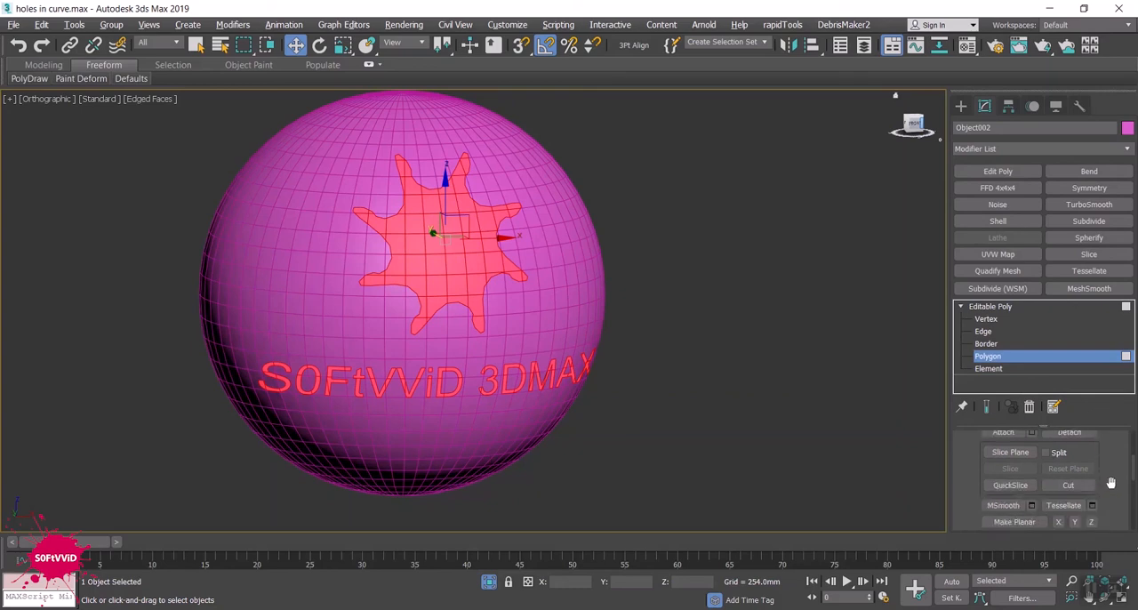
scroll(1110, 483, down, 2)
scroll(1110, 482, up, 5)
scroll(1115, 479, up, 5)
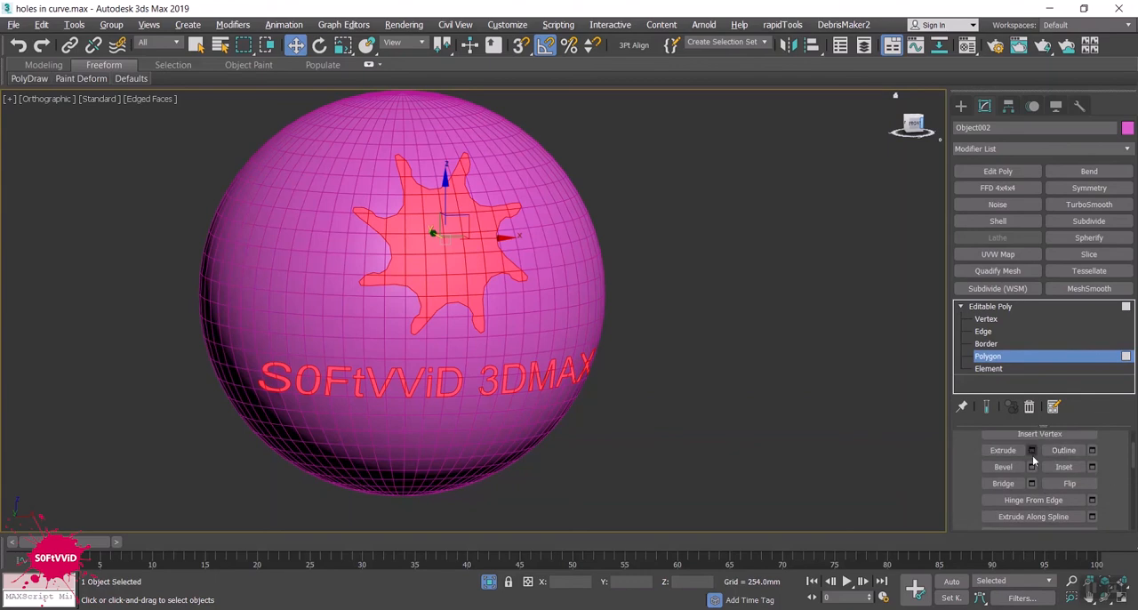
click(1031, 450)
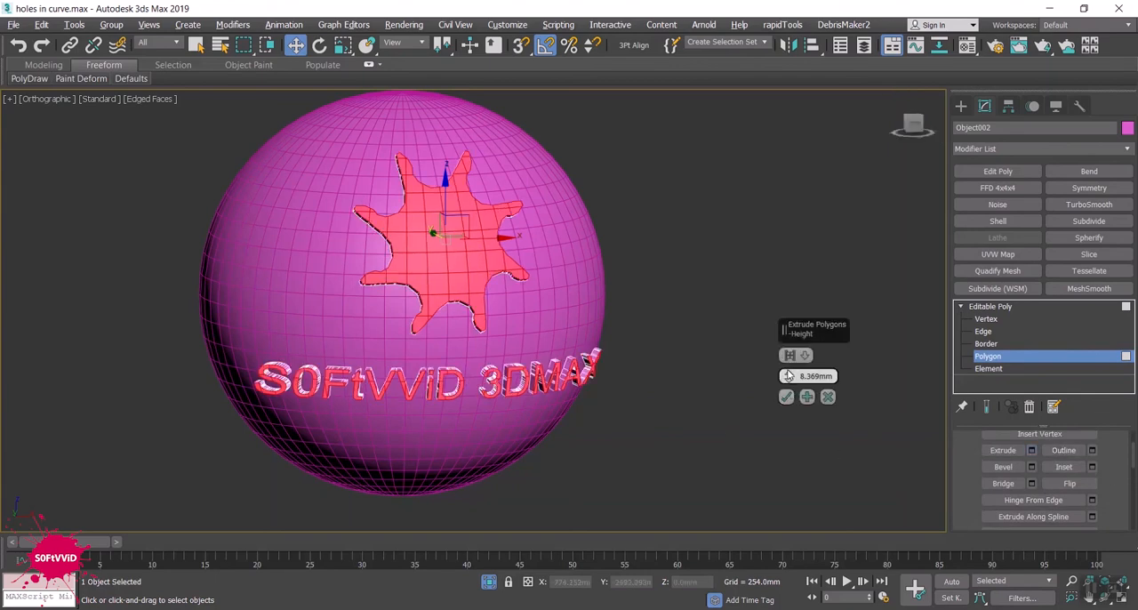
mouse_move(787, 375)
mouse_down()
mouse_move(778, 354)
mouse_move(777, 377)
mouse_up()
- Turn off edged faces and examine the extruded star and text on the sphere from different angles
key(F4)
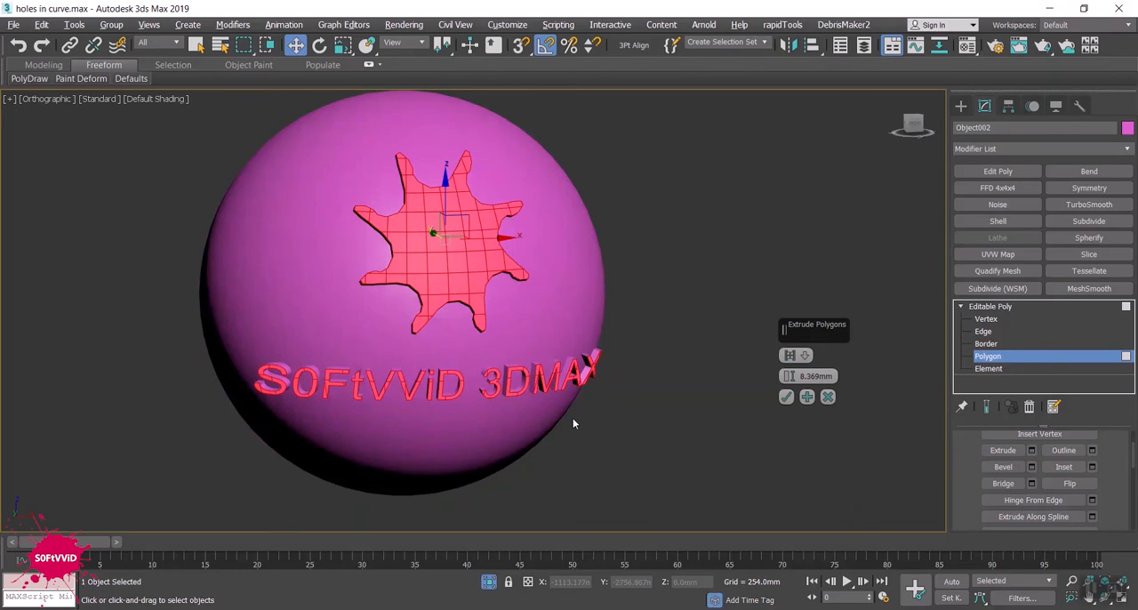
alt+middle_drag(574, 423, 637, 419)
scroll(436, 339, up, 3)
alt+middle_drag(432, 344, 385, 345)
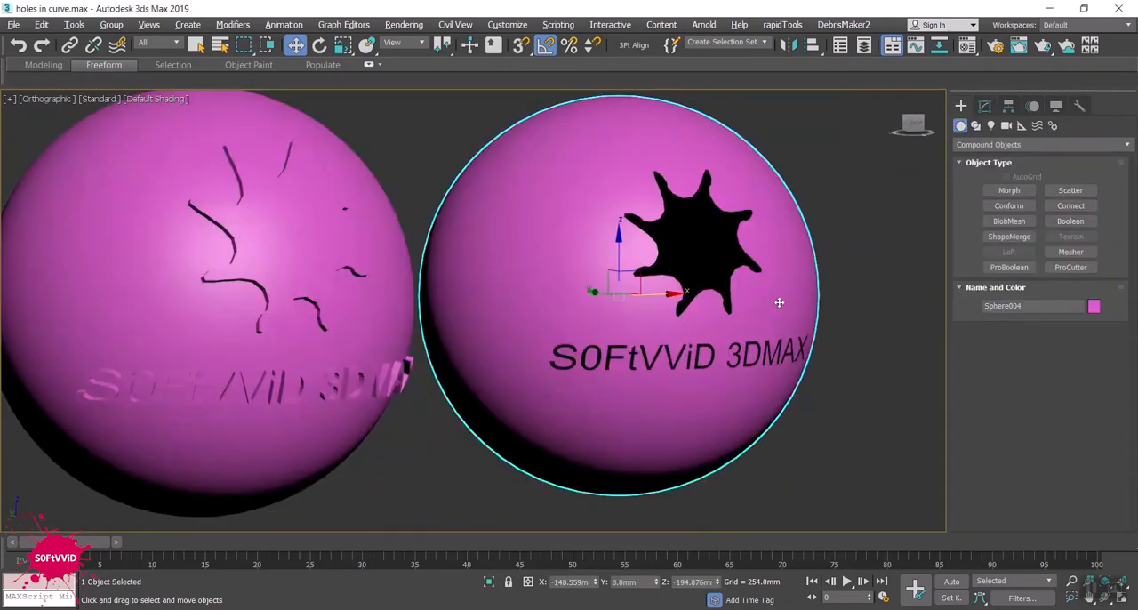
- Toggle the Cookie Cutter's Invert option on and off for the sphere with the star and text holes
click(985, 107)
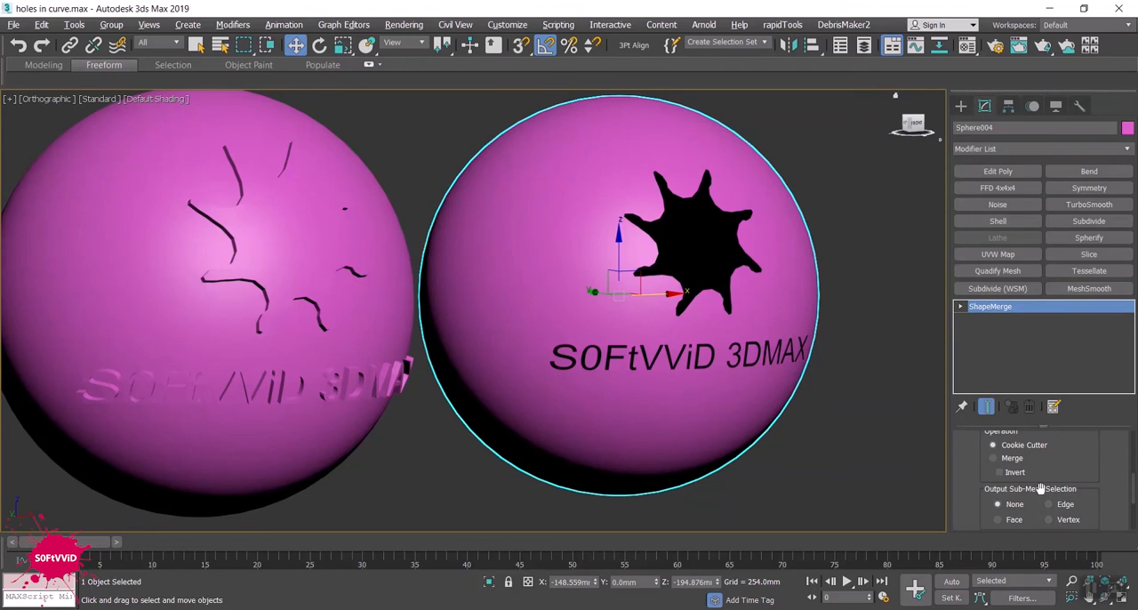
click(1014, 472)
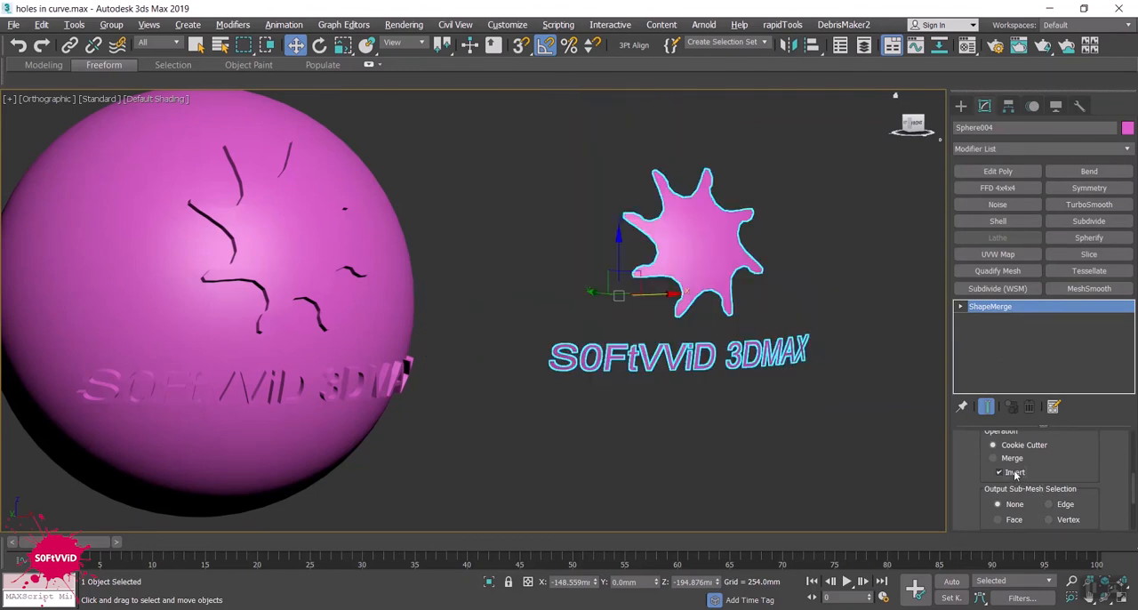
click(1014, 472)
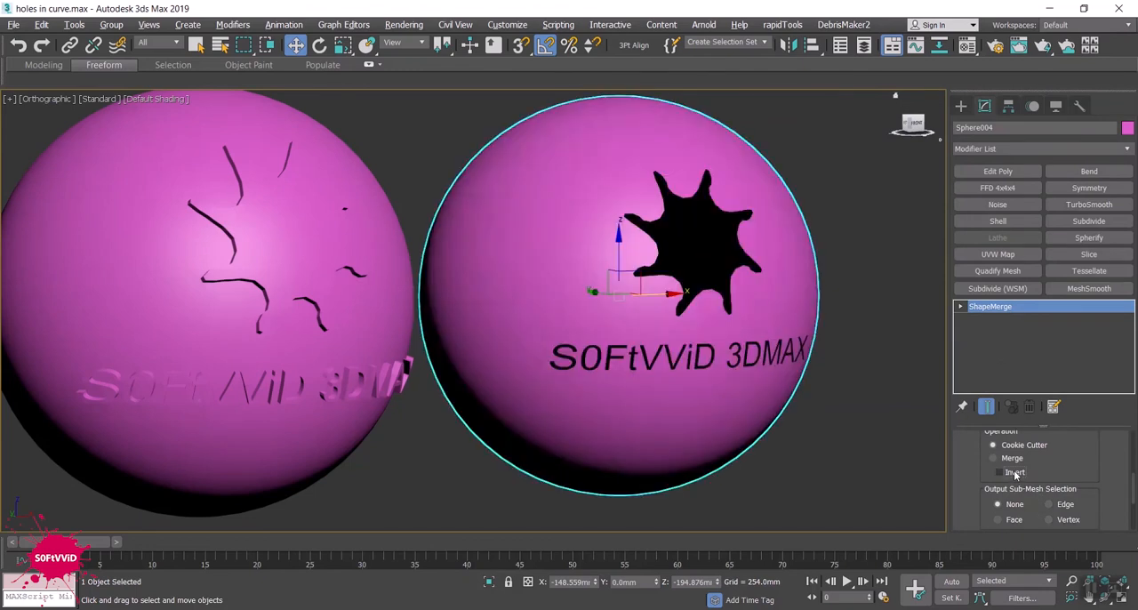